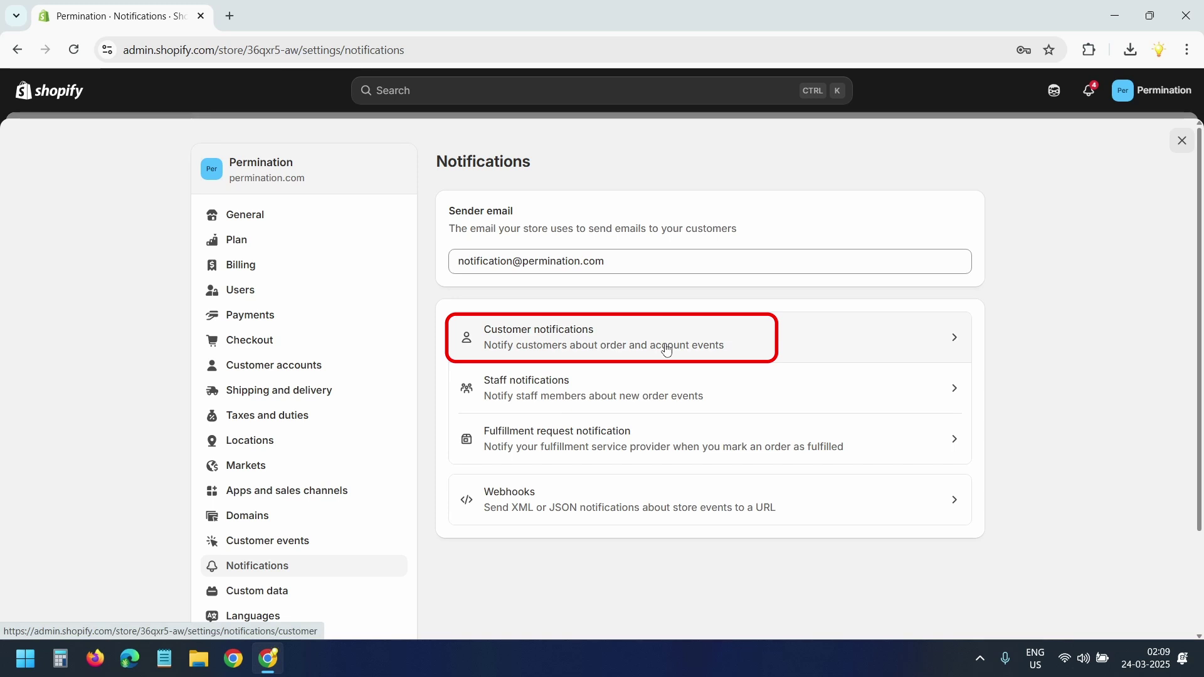
Step: Open the customer notifications and look through the available notification types from order processing to returns and accounts
left_click(666, 350)
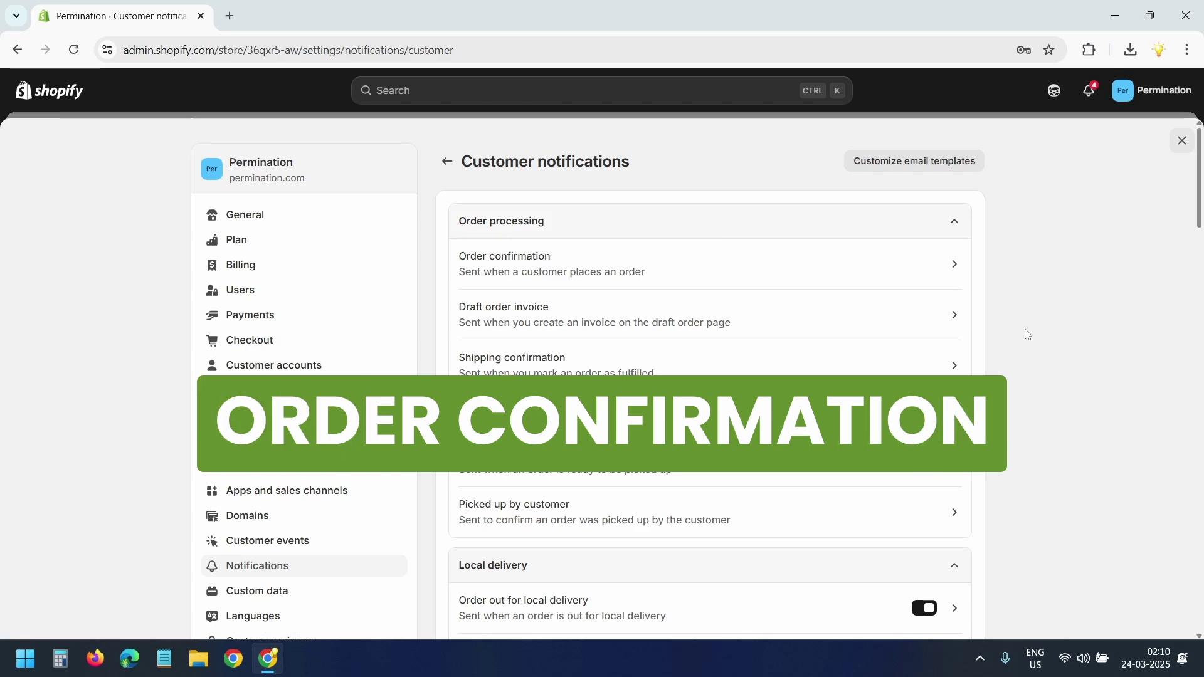
scroll(1027, 334, "down", 20)
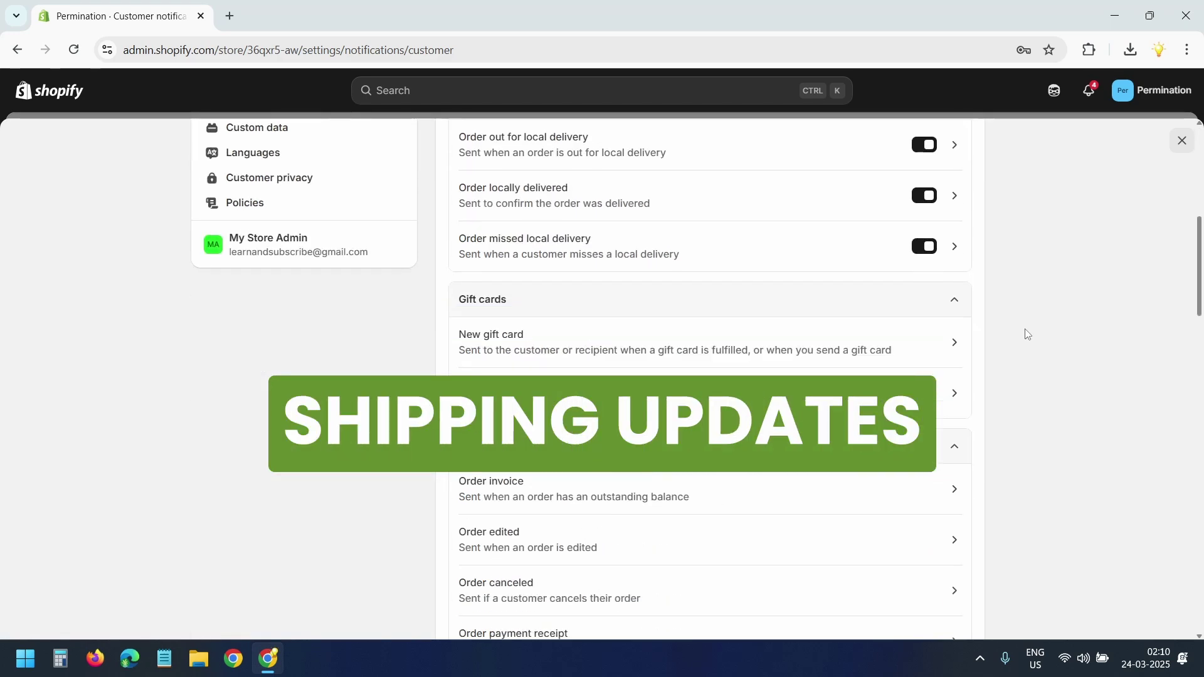
scroll(1027, 334, "down", 3)
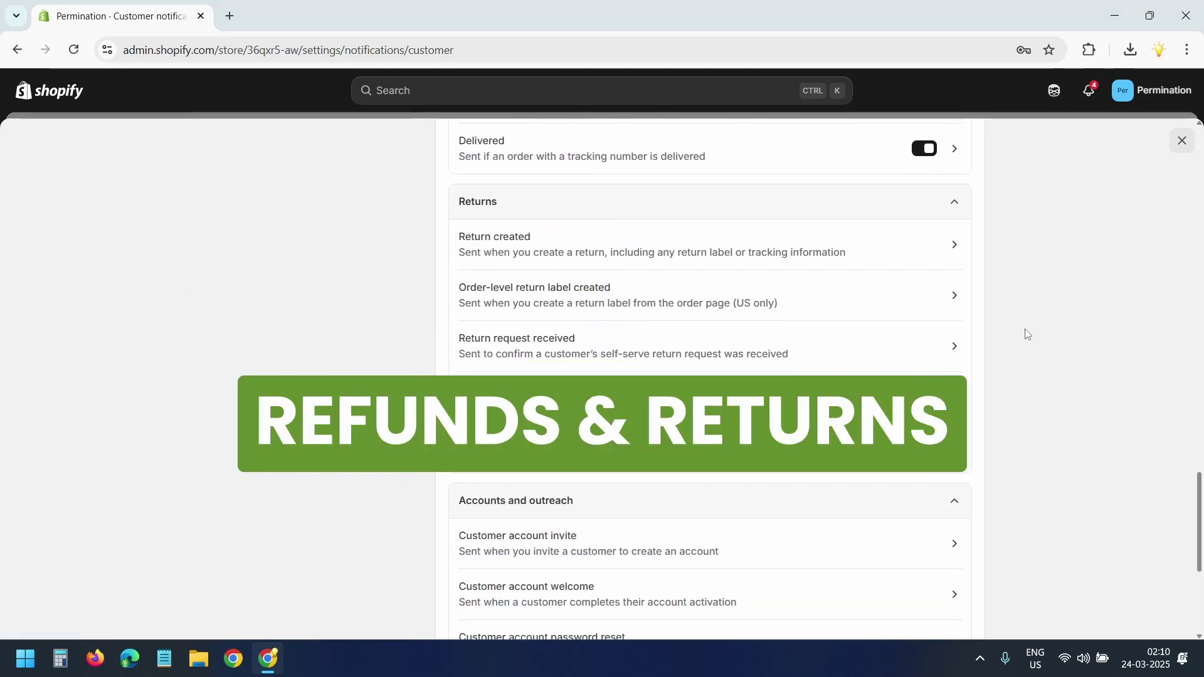
scroll(1026, 334, "up", 20)
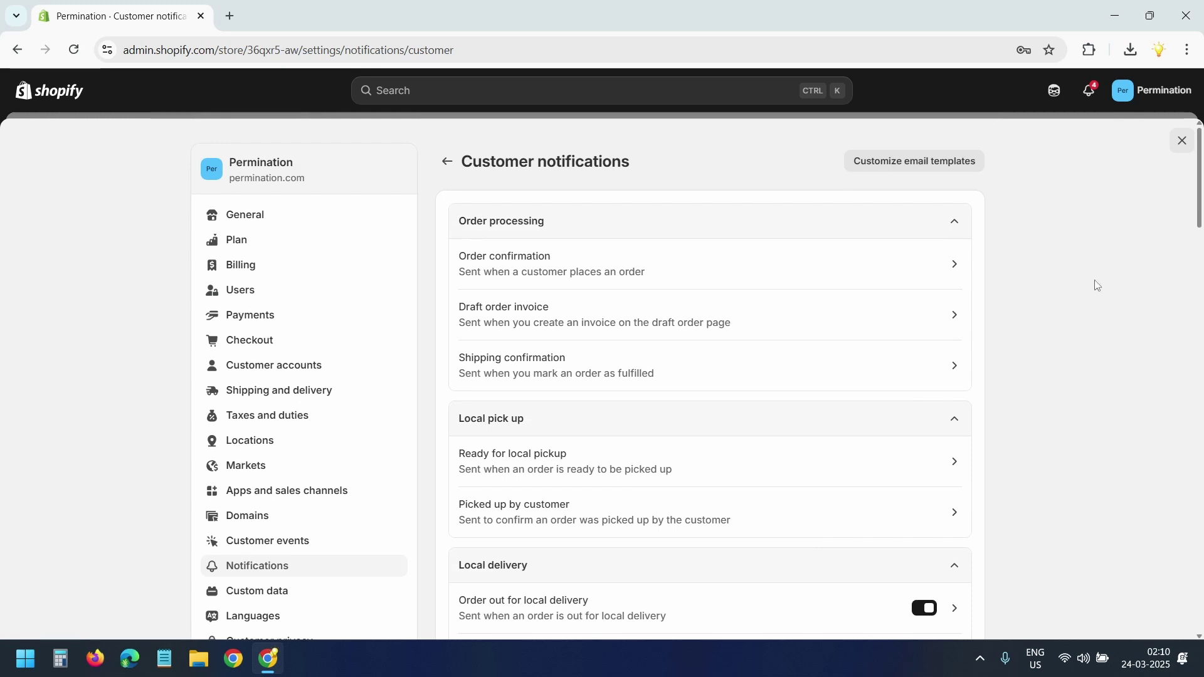
Step: Add the "unnamed" GIF light bulb as the logo of the email templates and set the logo size to 88
left_click(929, 172)
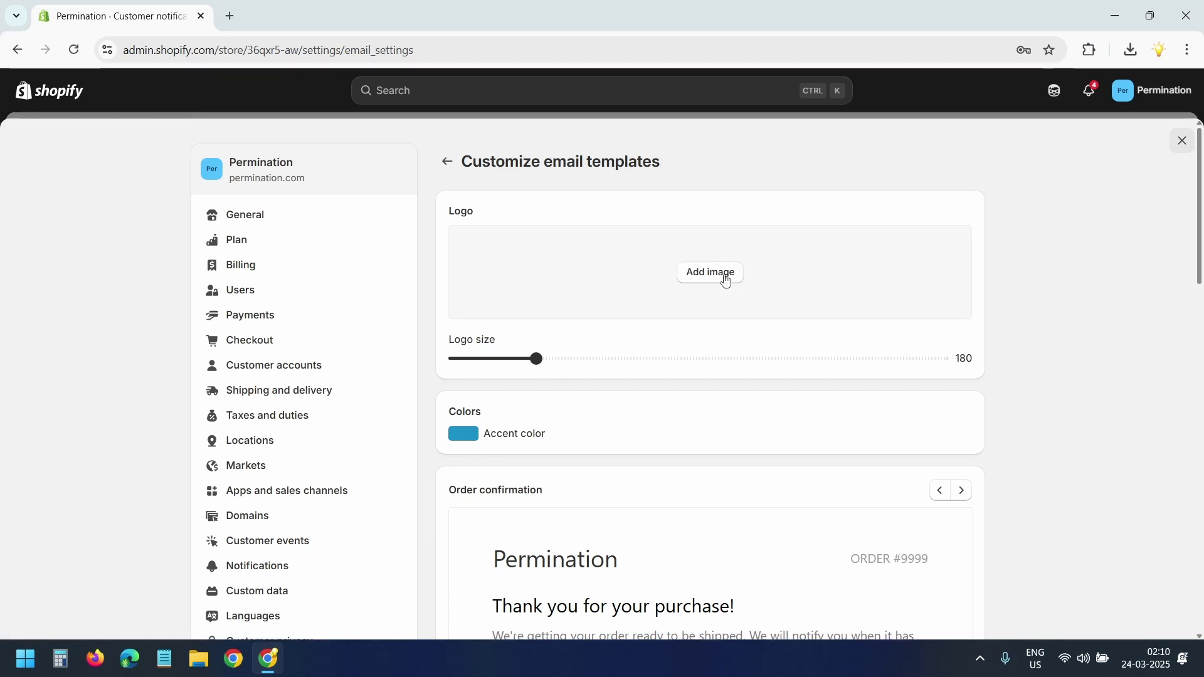
left_click(719, 275)
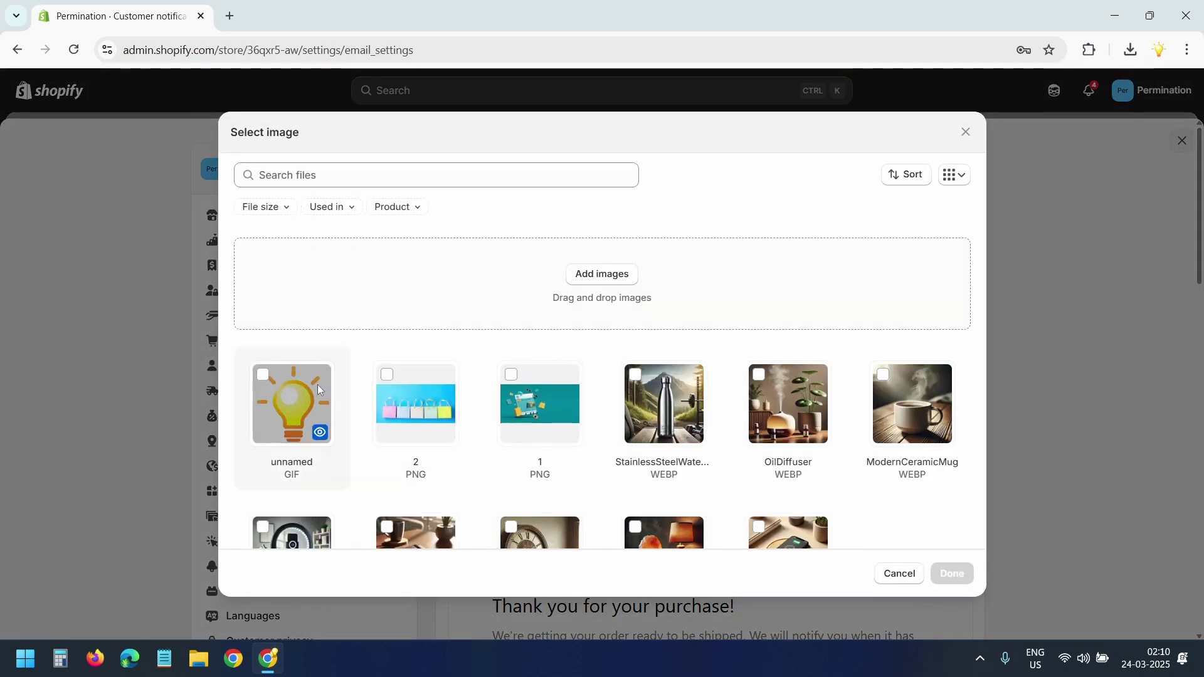
left_click(307, 388)
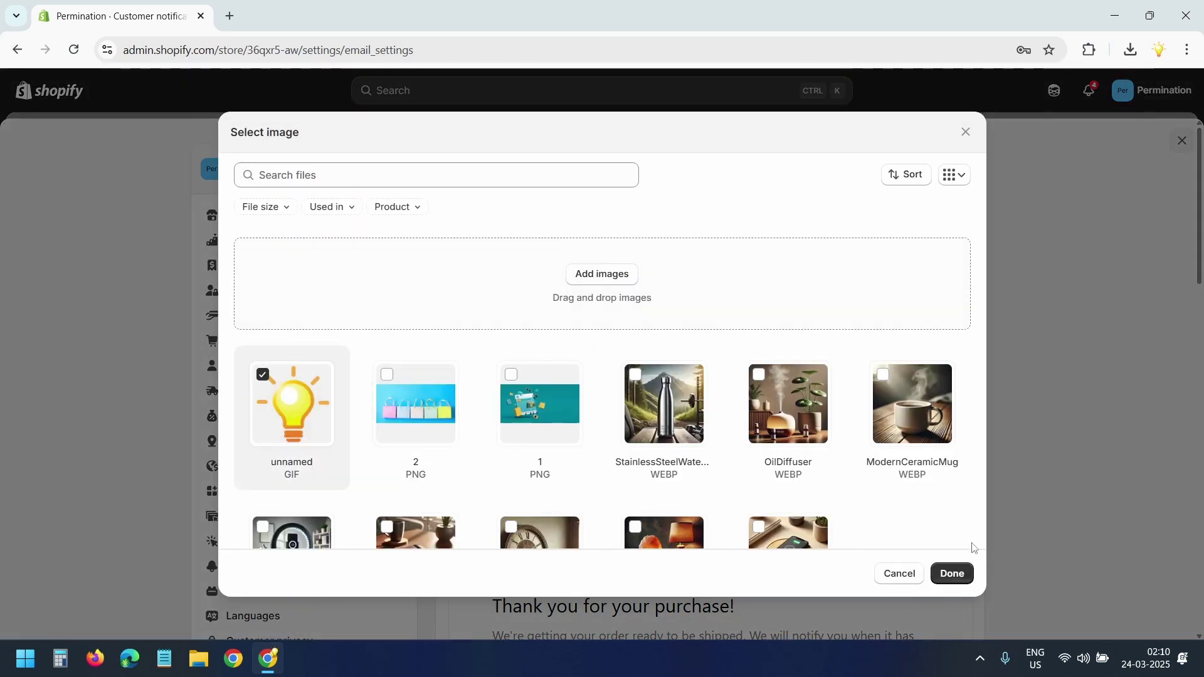
left_click(952, 574)
left_click_drag(538, 389, 495, 389)
Step: Set the email templates' accent color to green using the copied color code and save the customization
scroll(656, 457, "down", 1)
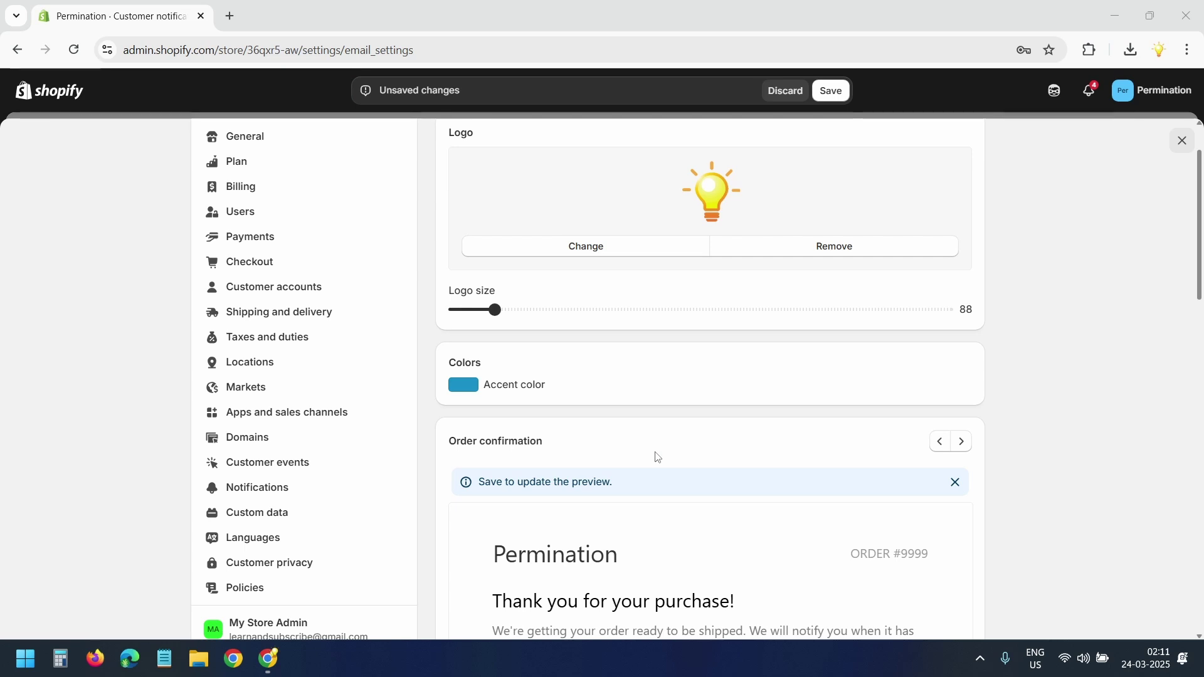
left_click(462, 388)
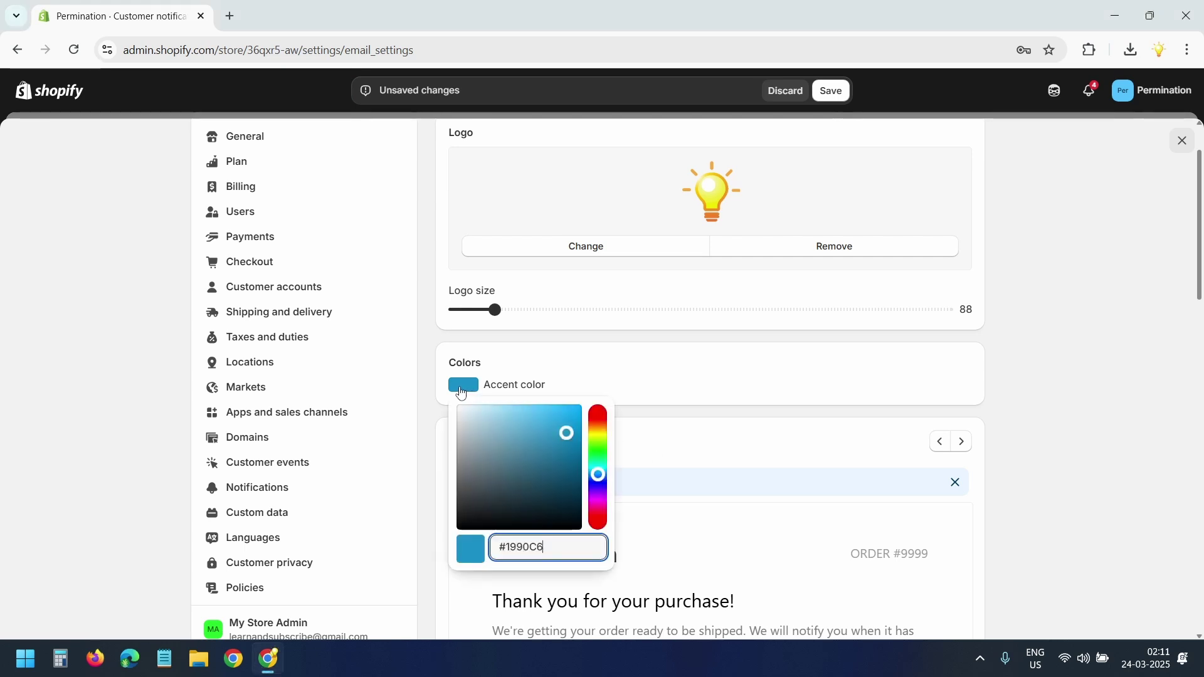
left_click_drag(540, 548, 499, 548)
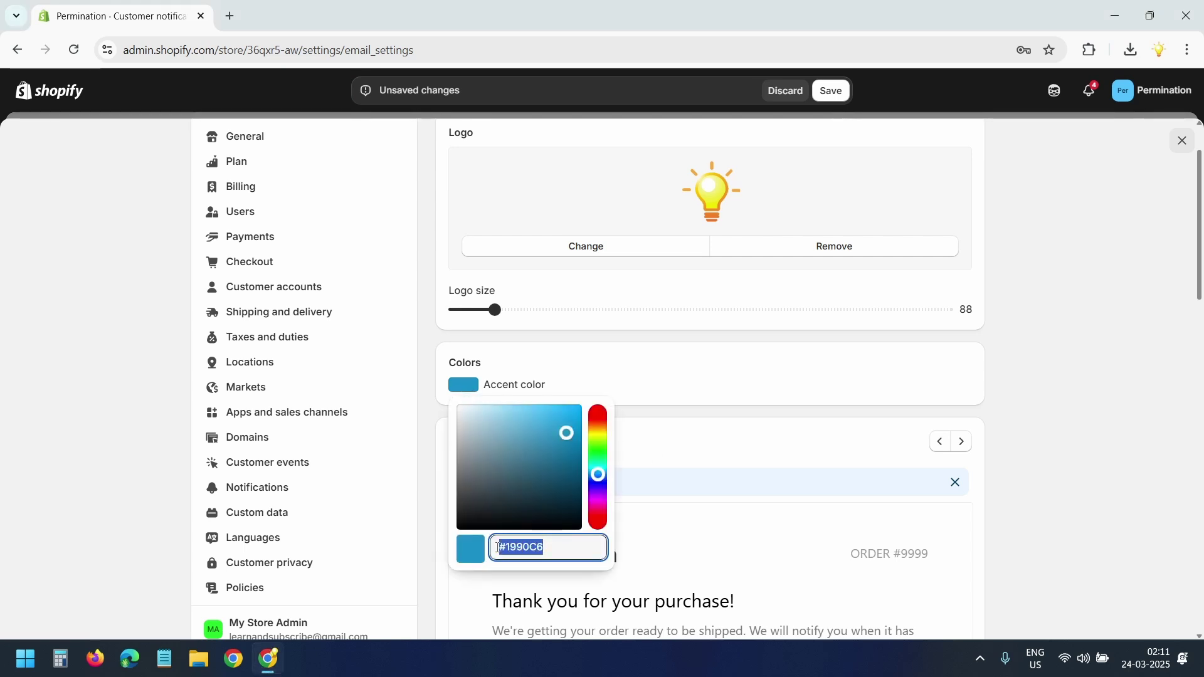
key("ctrl+v")
left_click(860, 177)
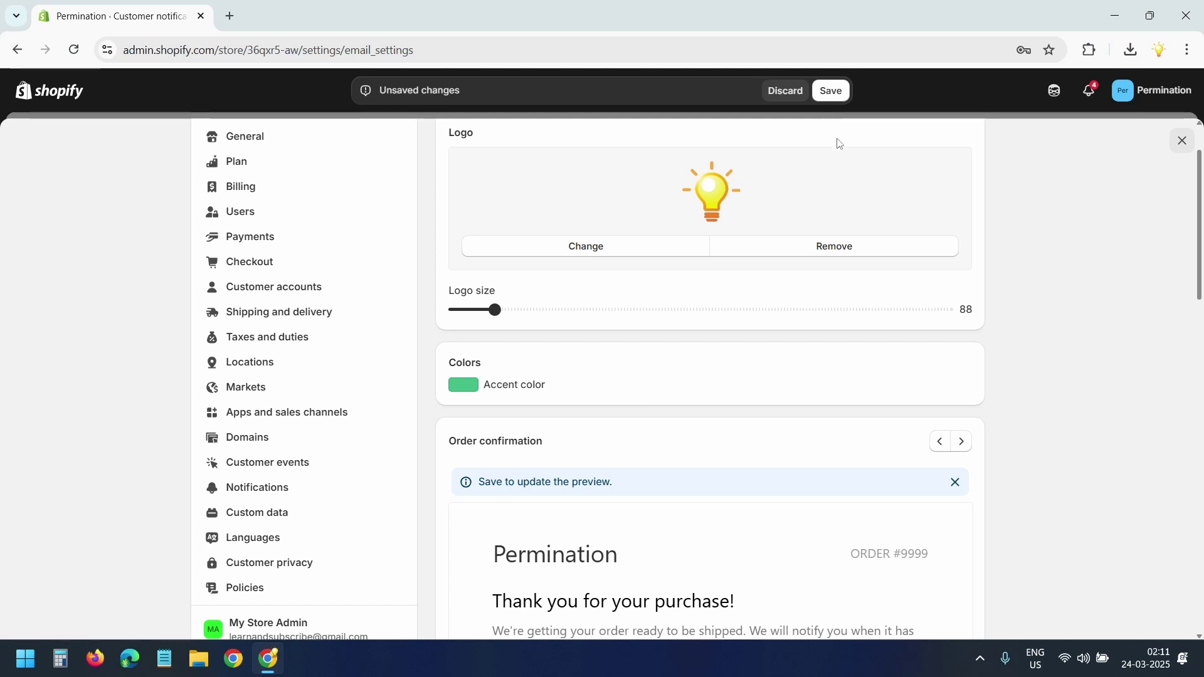
left_click(831, 92)
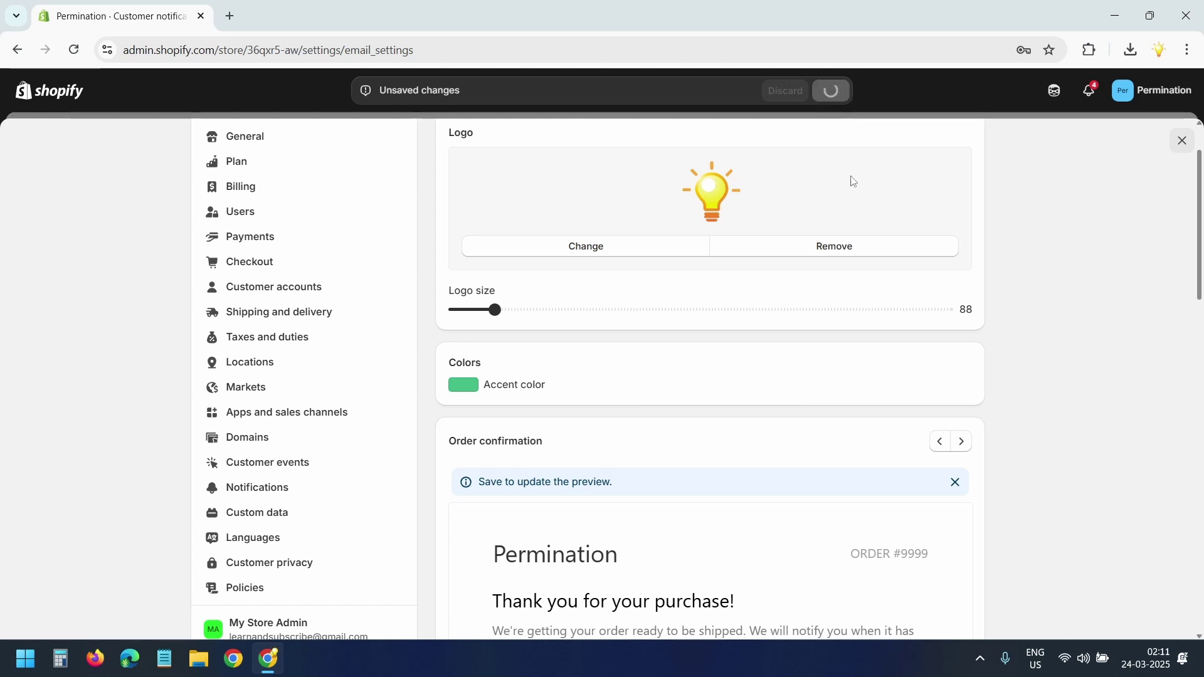
scroll(841, 317, "down", 2)
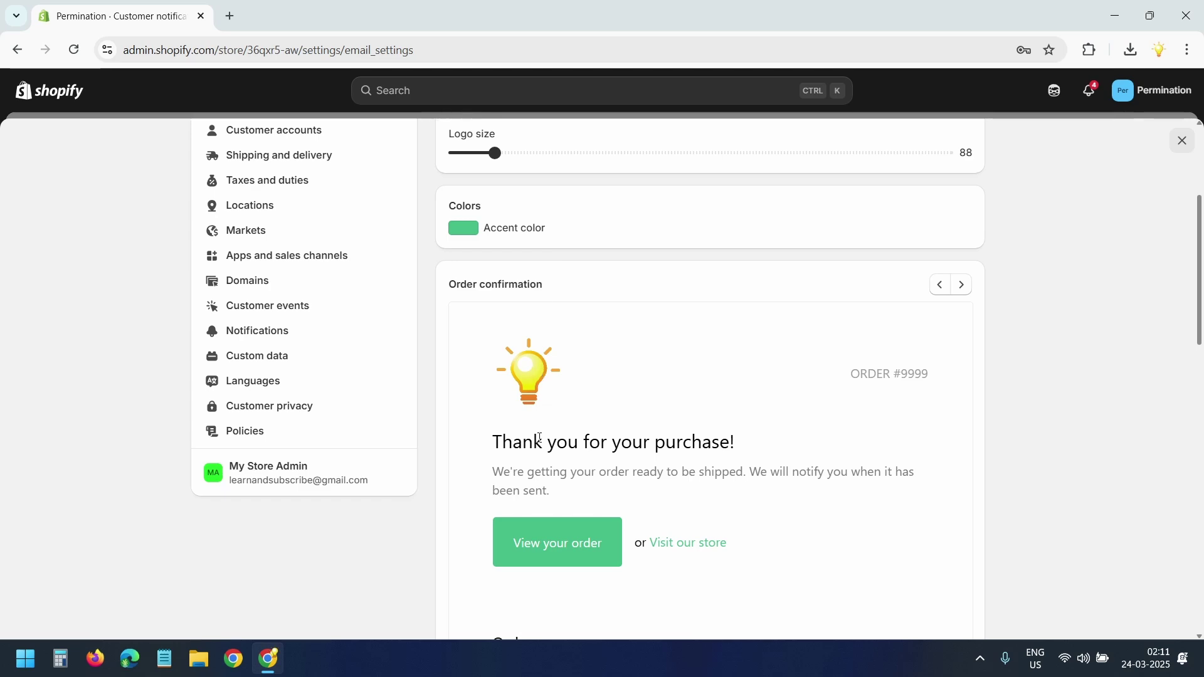
scroll(652, 525, "up", 1)
scroll(653, 524, "down", 2)
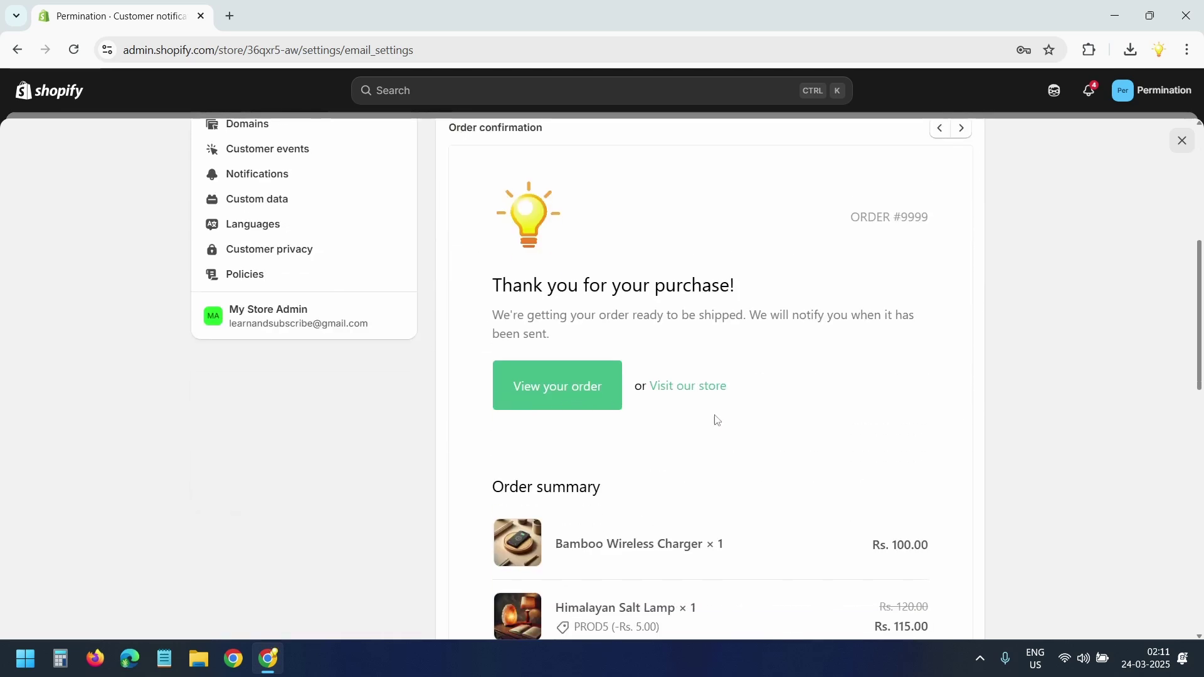
scroll(815, 434, "down", 5)
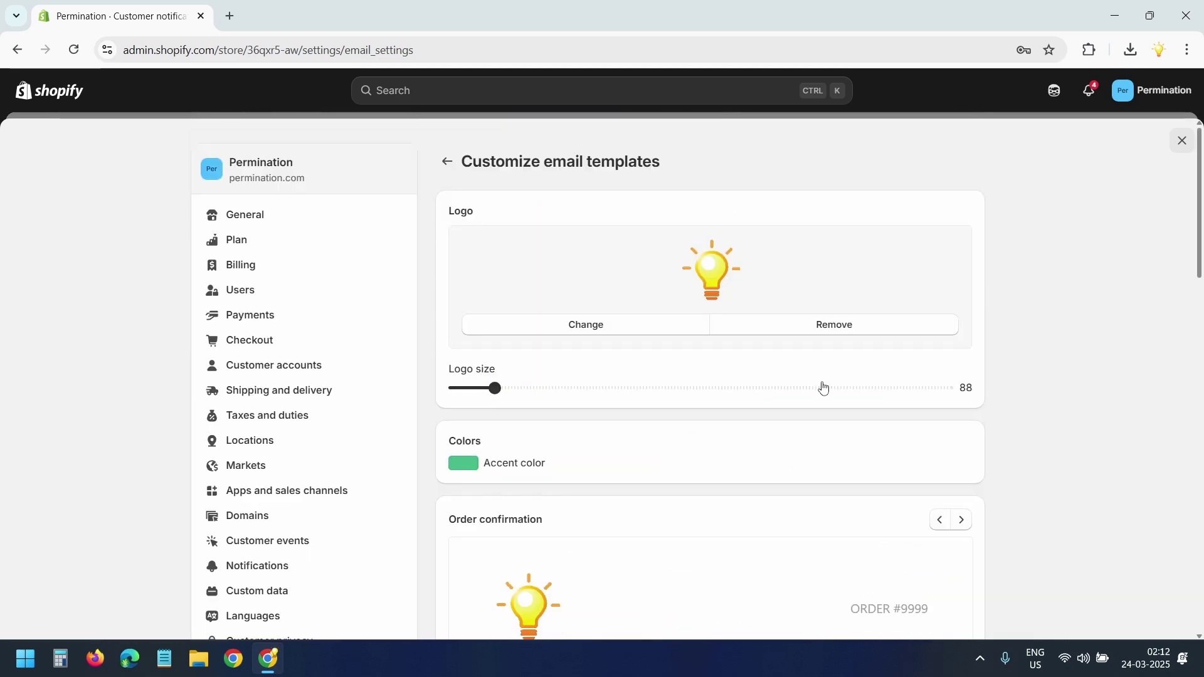
Step: Return to the customer notifications and open the order confirmation template's code for editing
left_click(447, 161)
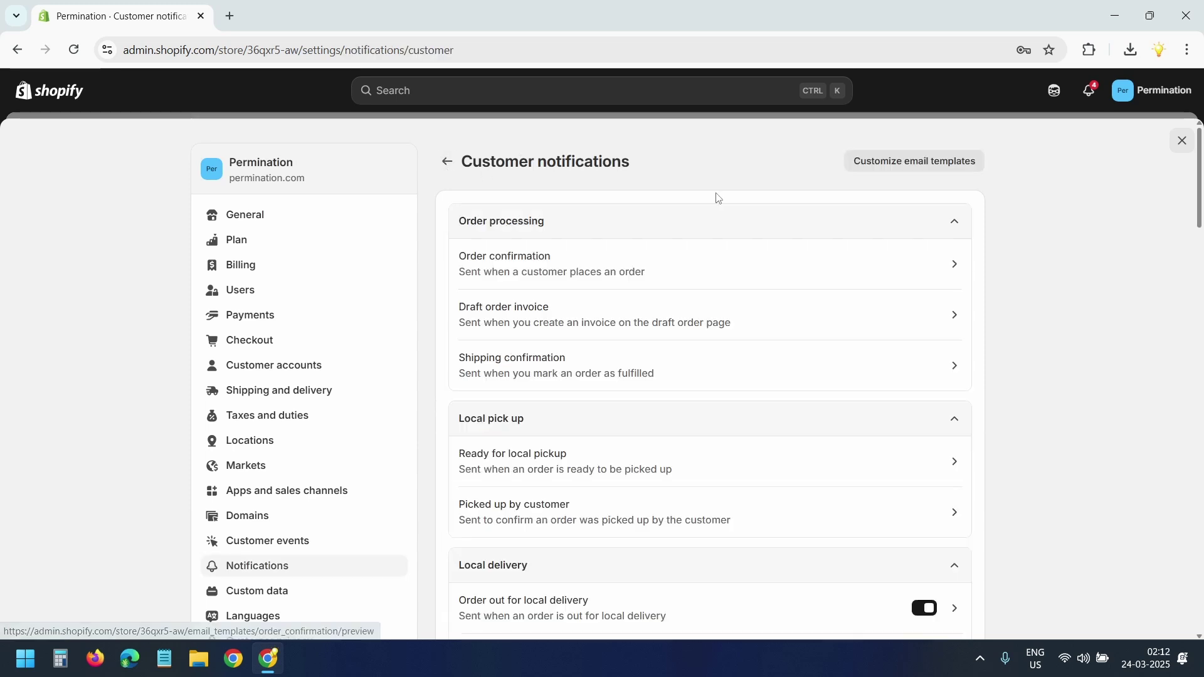
left_click(713, 273)
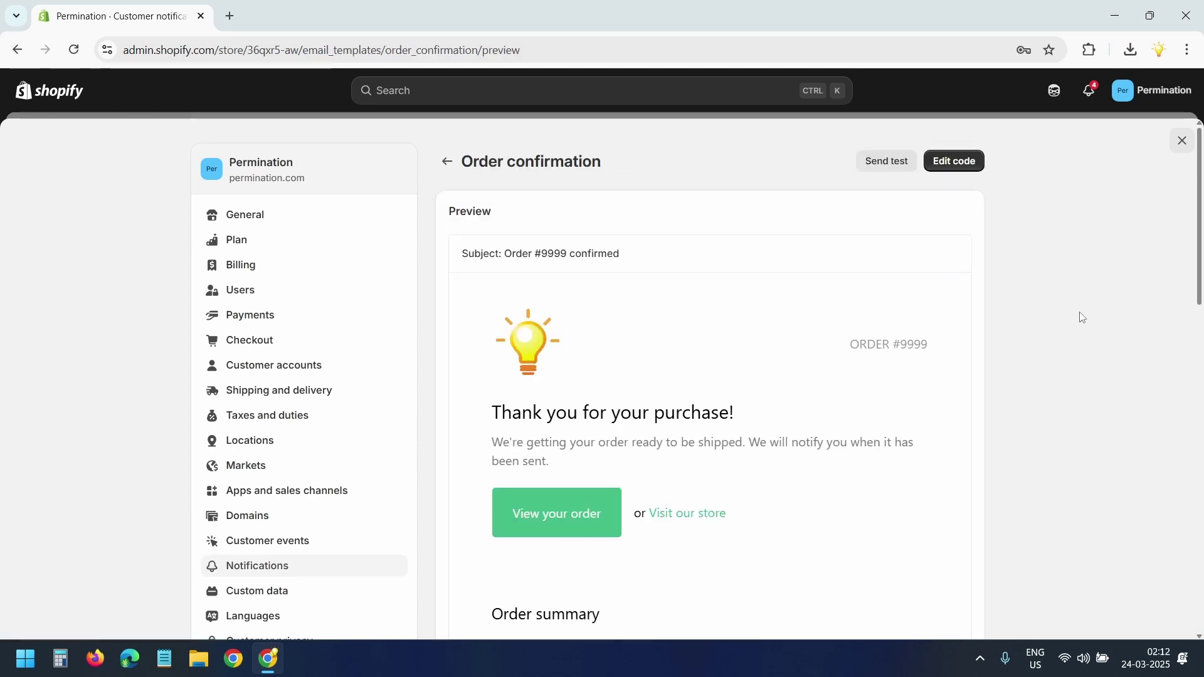
left_click(962, 162)
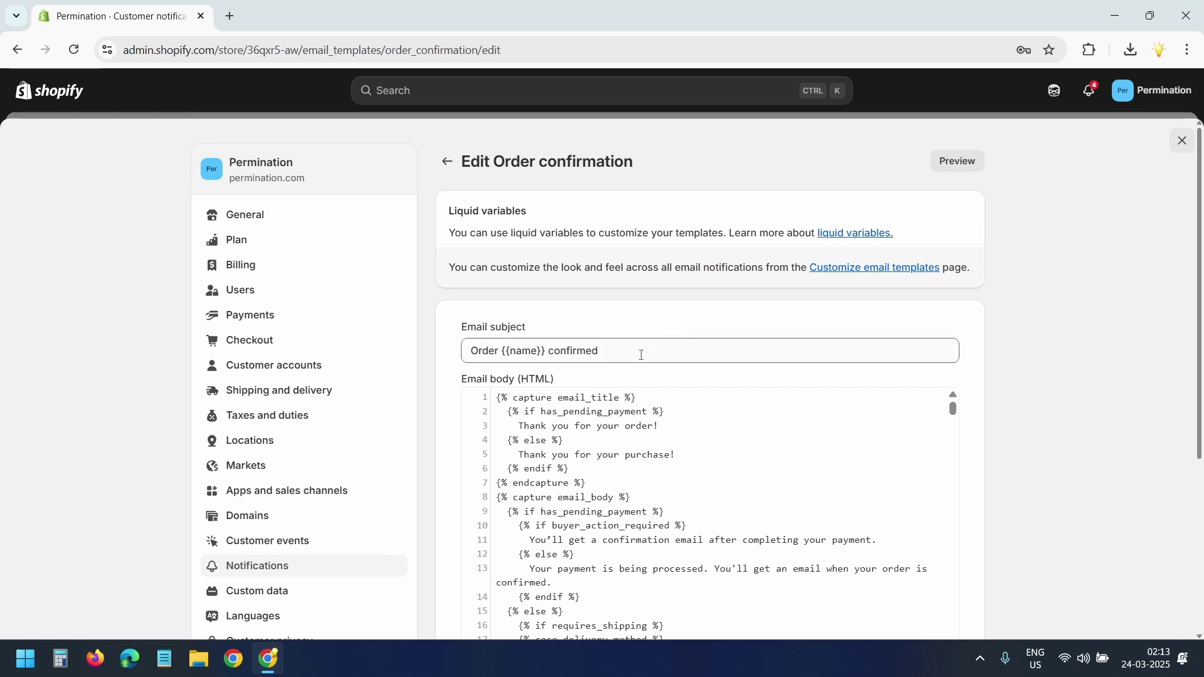
Step: Change the order confirmation email subject to "Thanks for your purchase! Order {{ name }} confirmed"
left_click_drag(715, 350, 429, 353)
left_click_drag(502, 352, 545, 351)
left_click(699, 344)
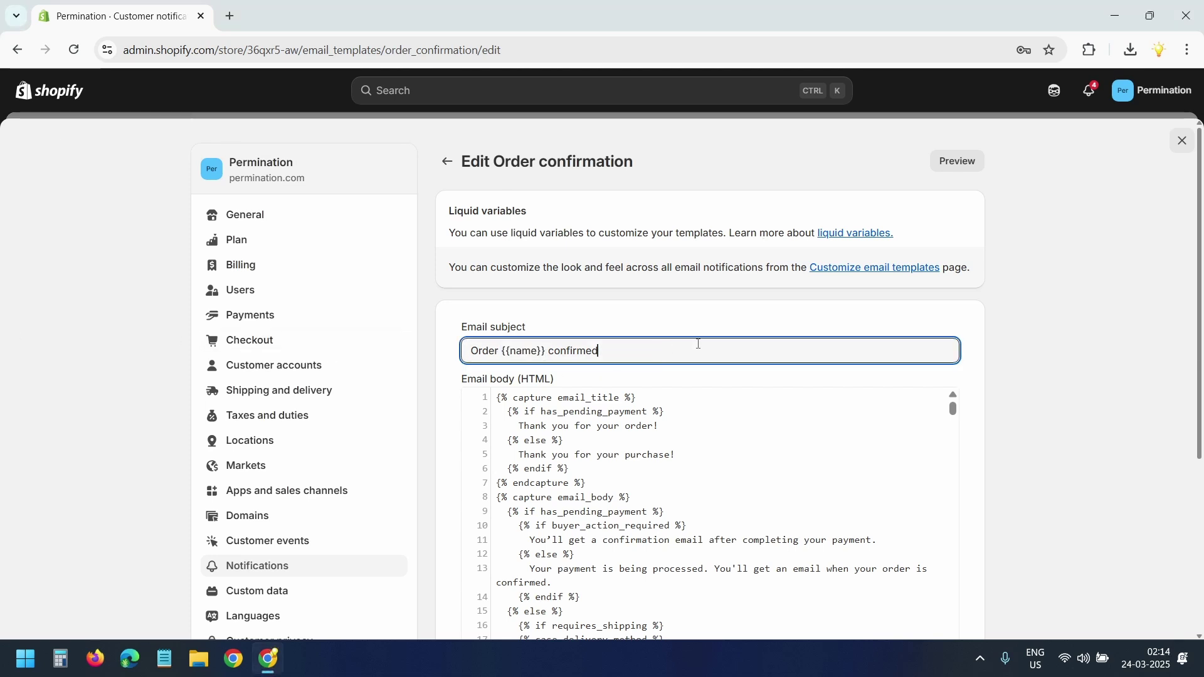
left_click_drag(619, 344, 429, 347)
type("Thanks for your purchase! Order {{ name }} confirmed")
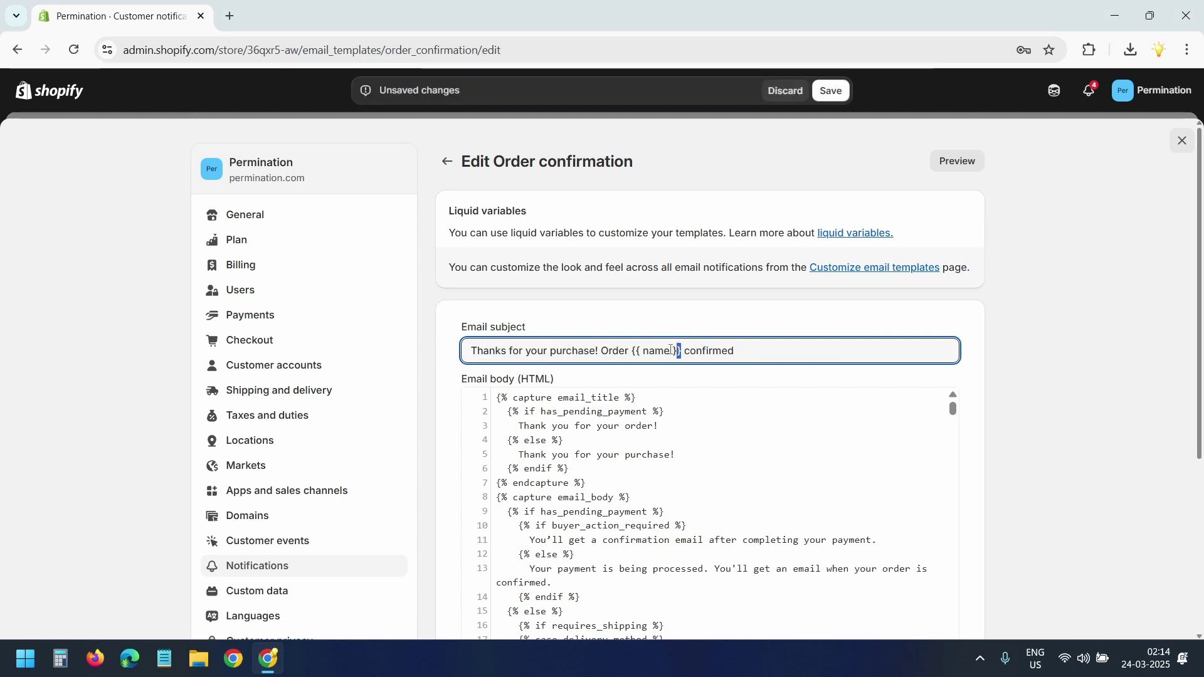
left_click_drag(671, 349, 631, 351)
left_click(793, 348)
key("Tab")
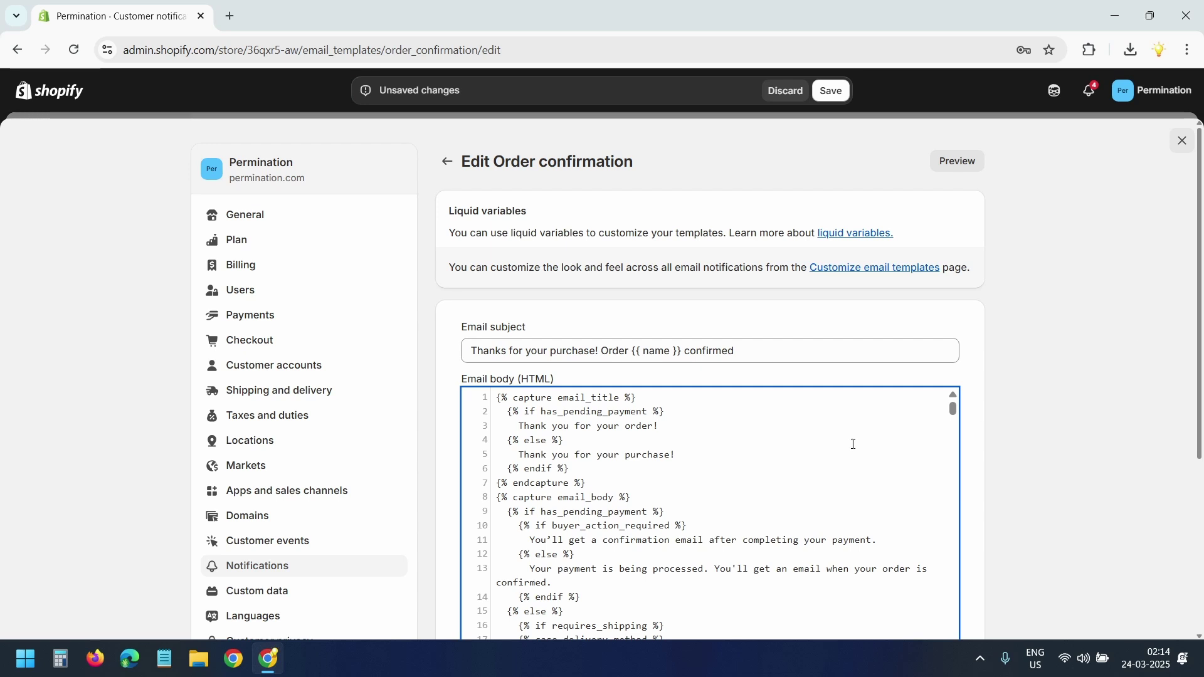
Step: Replace the pending-payment title on line 3 of the email body with "We’re excited to get your order ready!" and save the template
scroll(1091, 425, "down", 3)
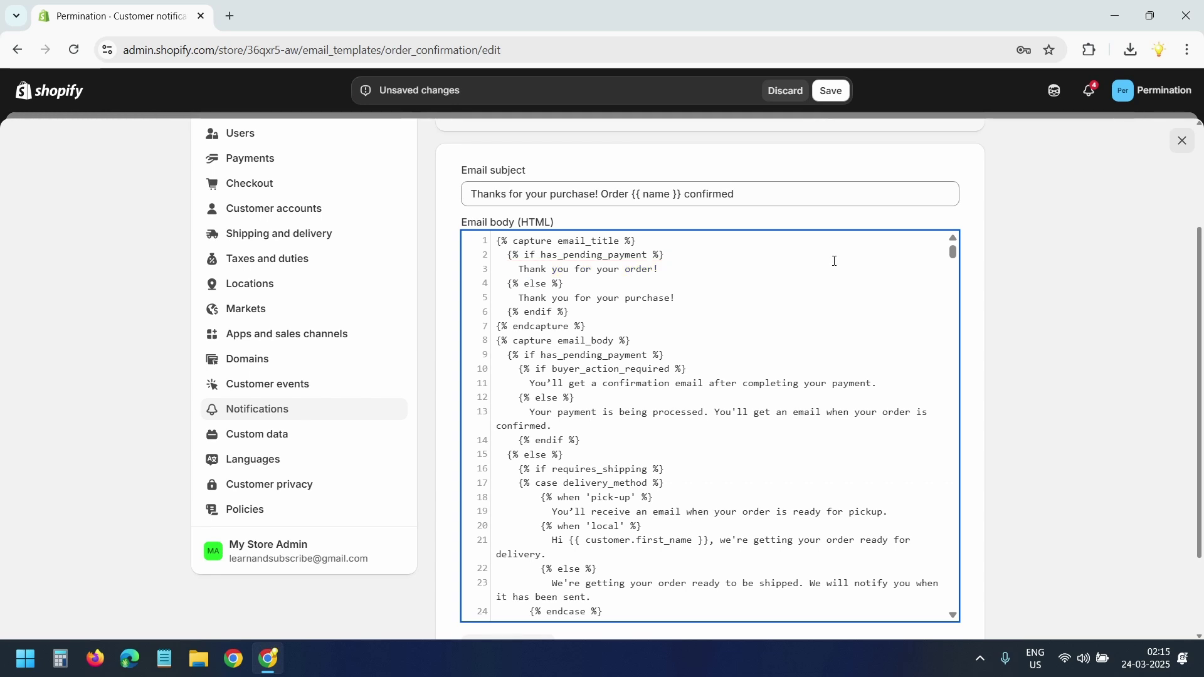
left_click_drag(680, 269, 522, 271)
type("We’re excited to get your order ready!")
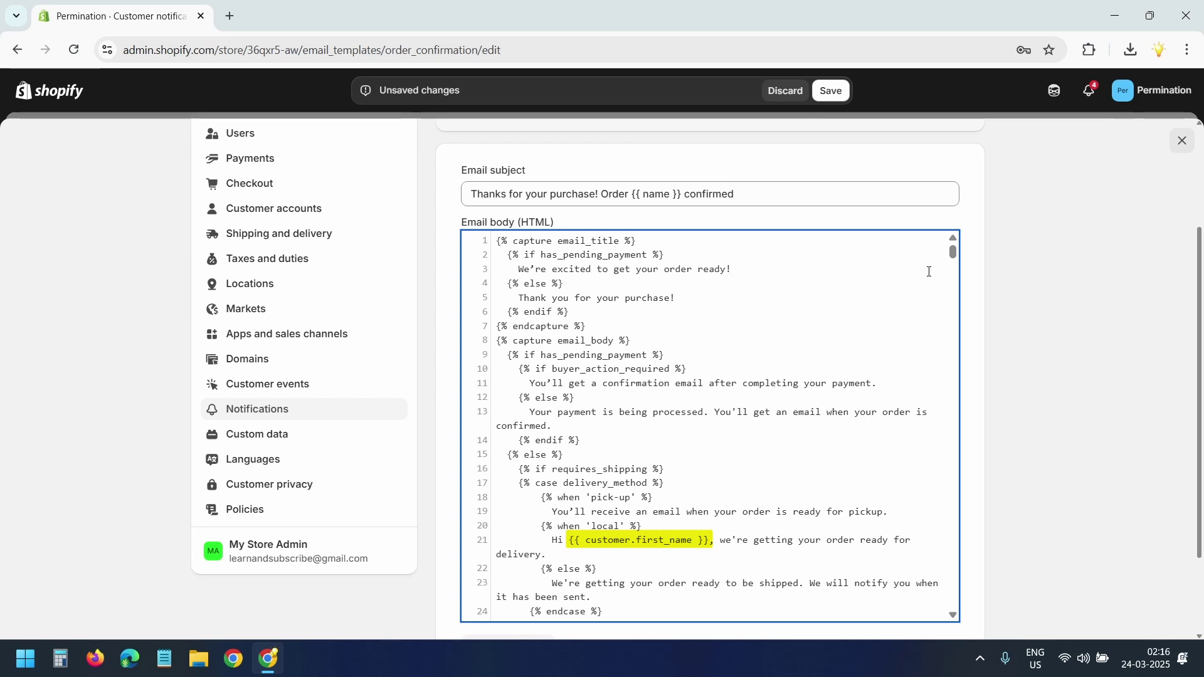
scroll(1069, 268, "down", 1)
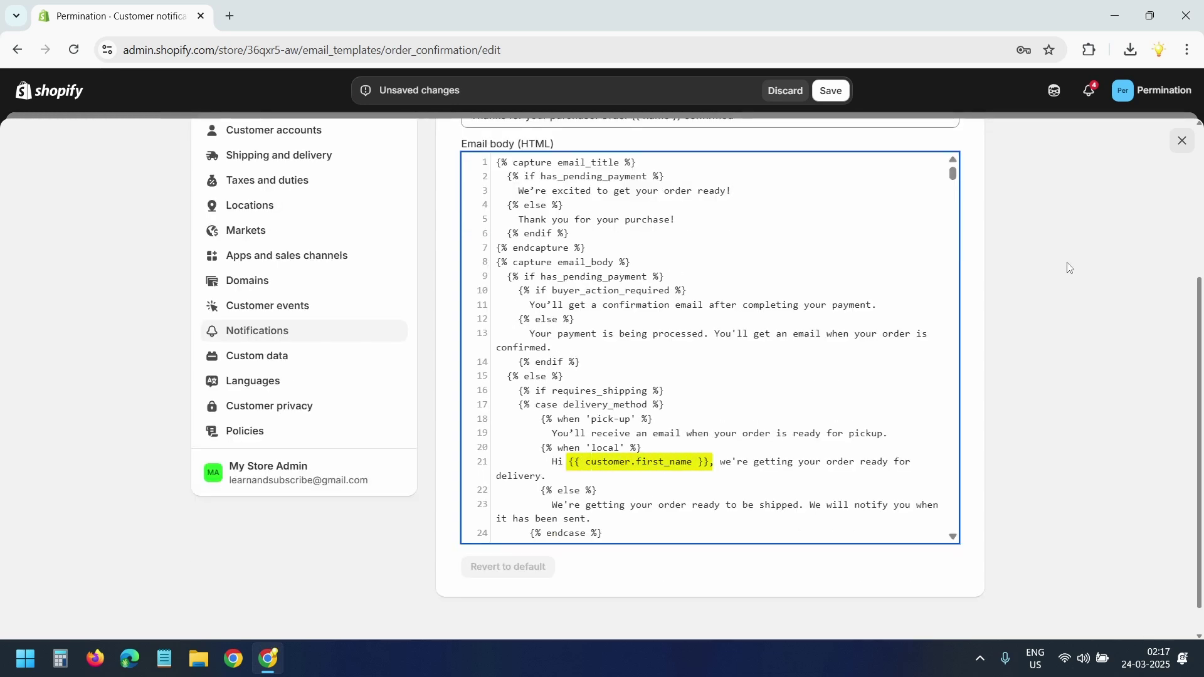
left_click(1006, 363)
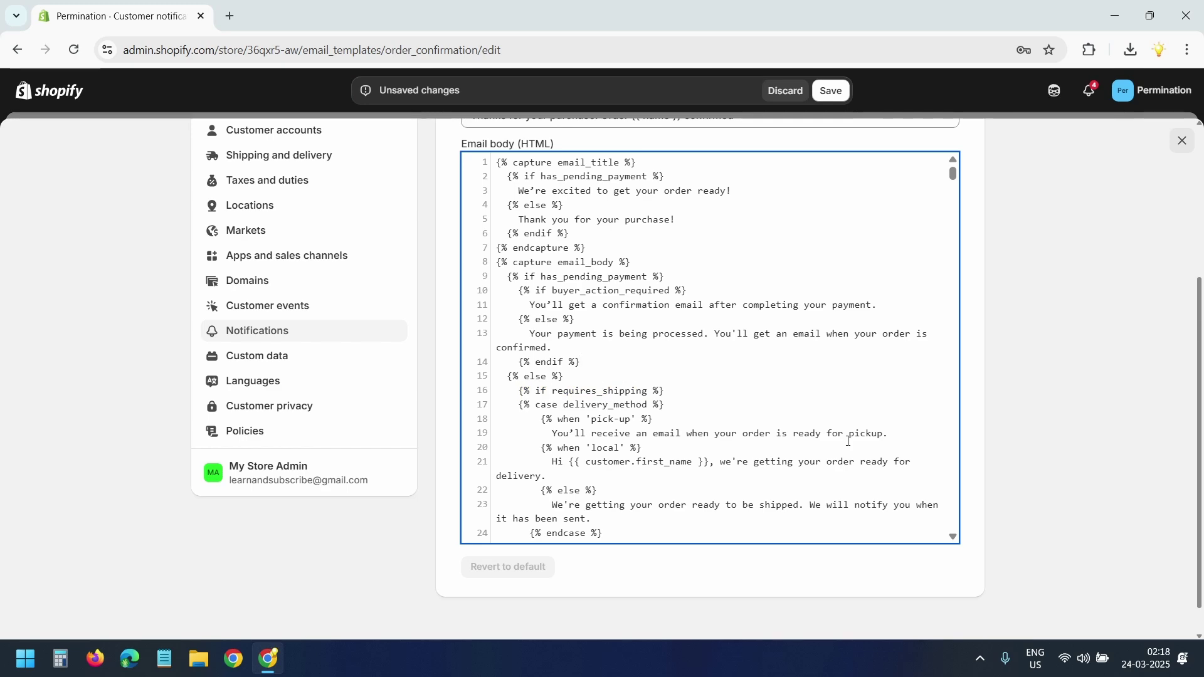
left_click(831, 90)
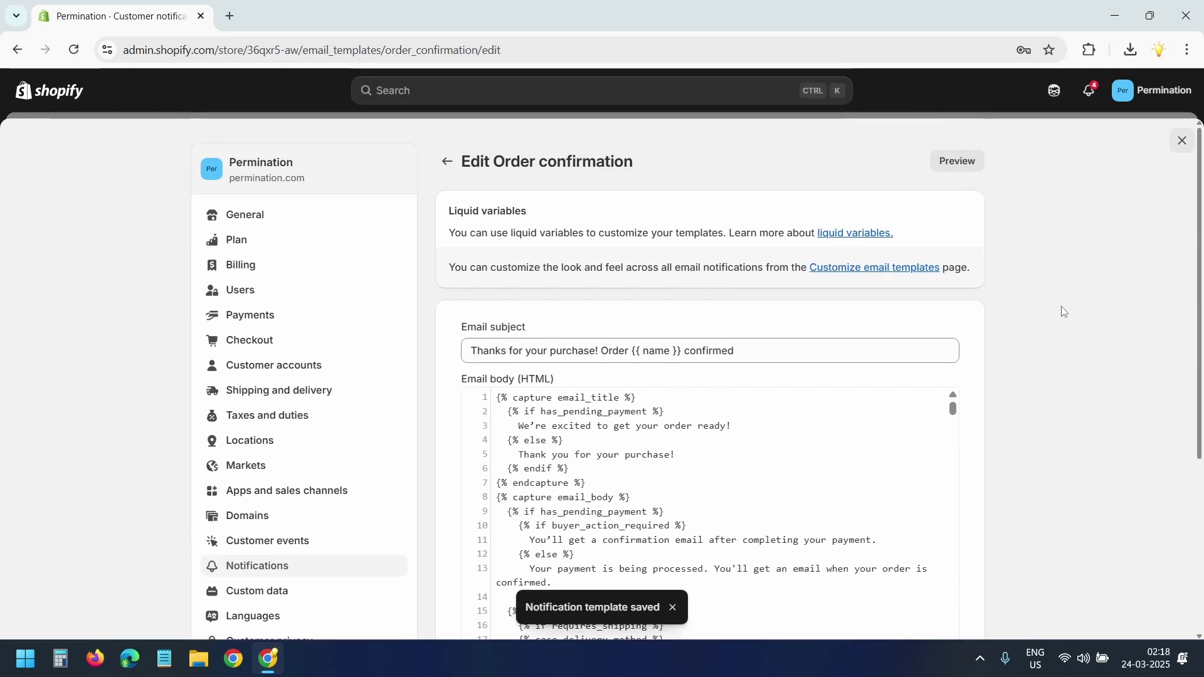
Step: Preview the edited order confirmation email, check its subject and content, and close the preview
left_click(958, 162)
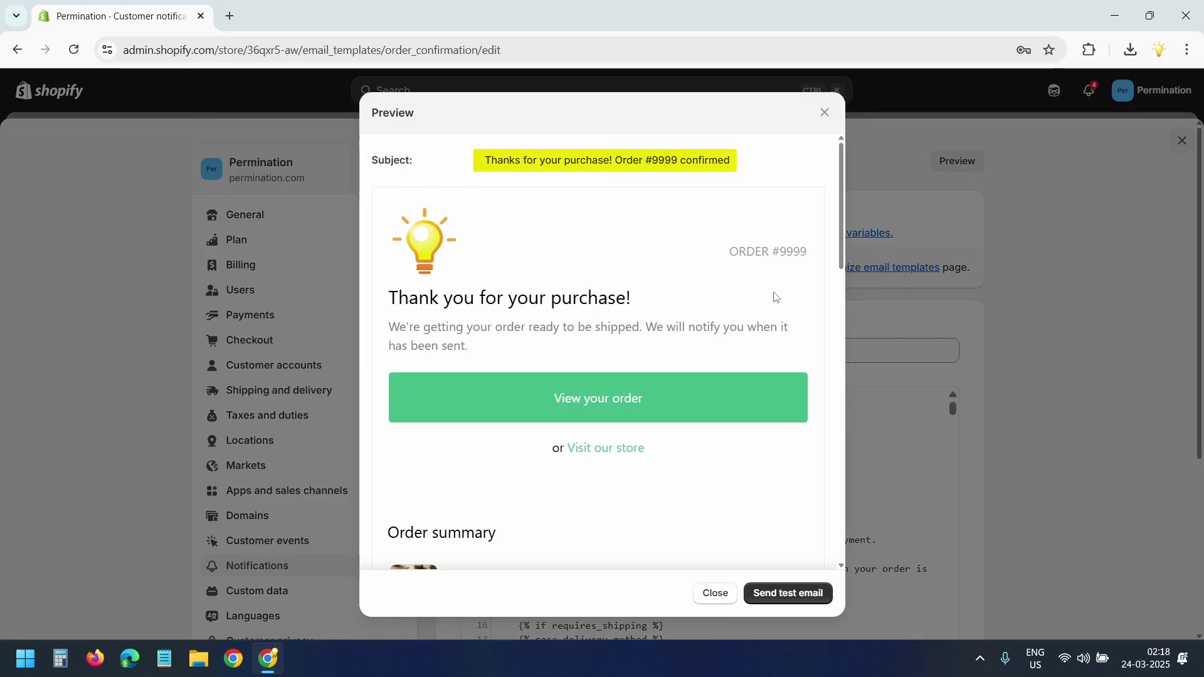
scroll(776, 297, "down", 5)
scroll(772, 299, "down", 1)
scroll(773, 299, "up", 1)
left_click(1029, 206)
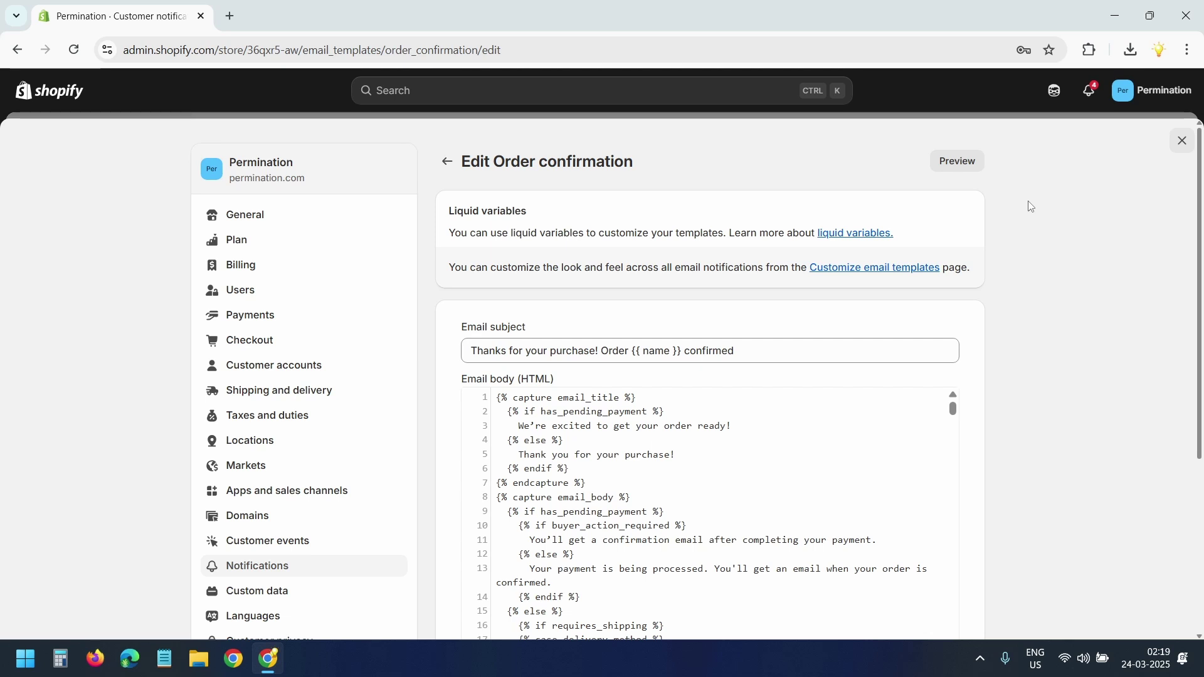
Step: Copy the entire HTML code of the order confirmation email body
left_click(736, 443)
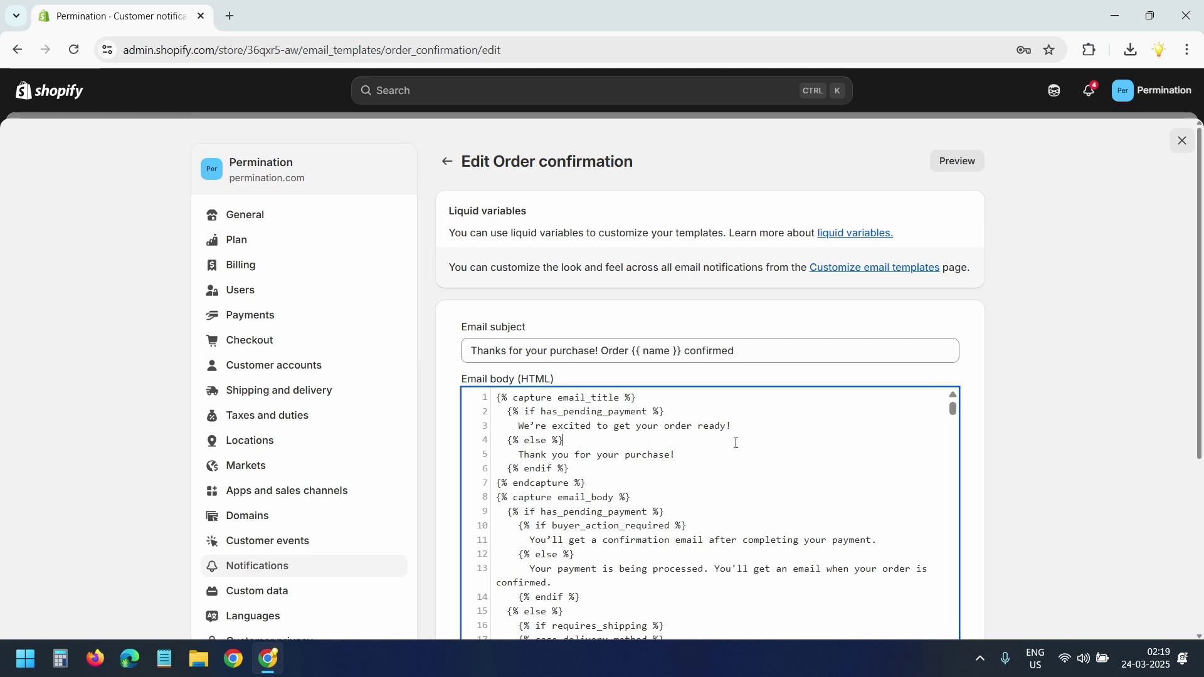
key("ctrl+a")
right_click(597, 408)
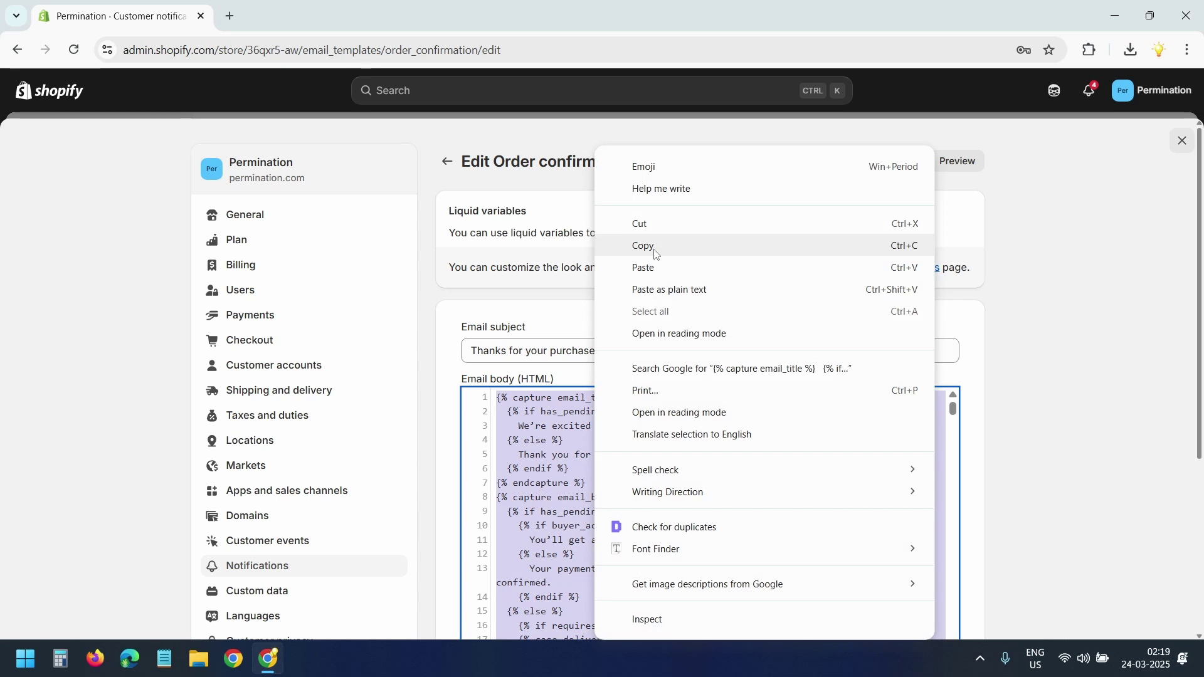
left_click(649, 244)
Step: Switch to ChatGPT and enter a prompt requesting a modern, clean redesign of the Shopify order confirmation email body that keeps the necessary Liquid variables
key("alt+Tab")
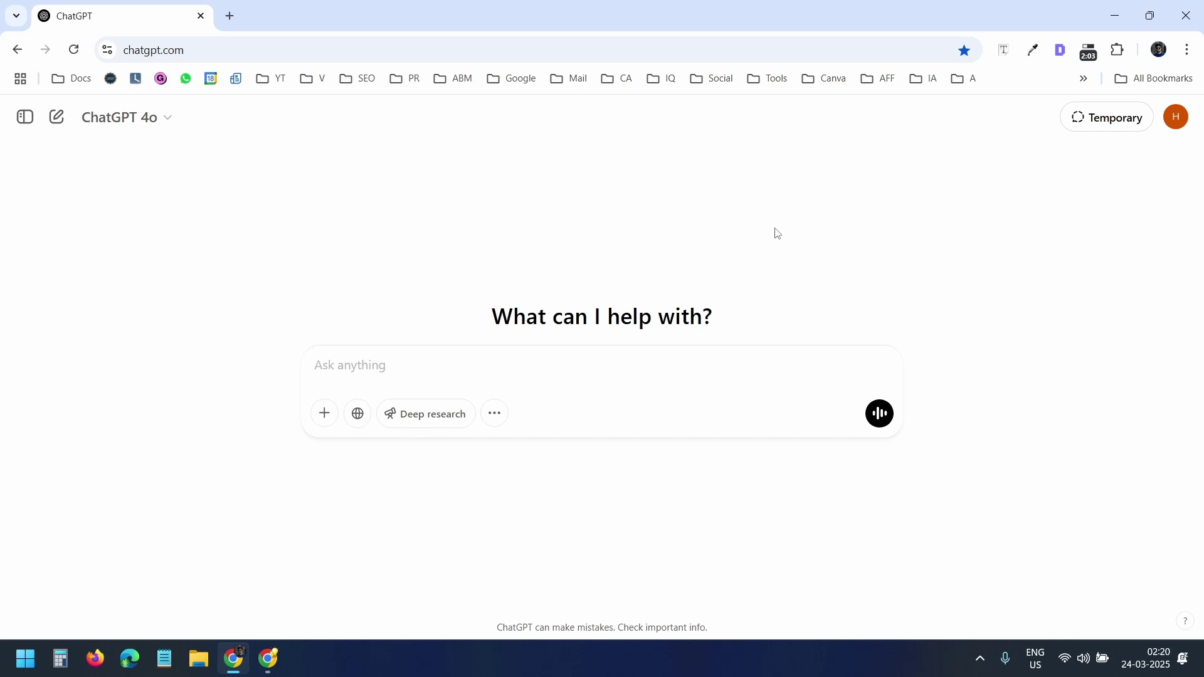
left_click(464, 362)
key("ctrl+v")
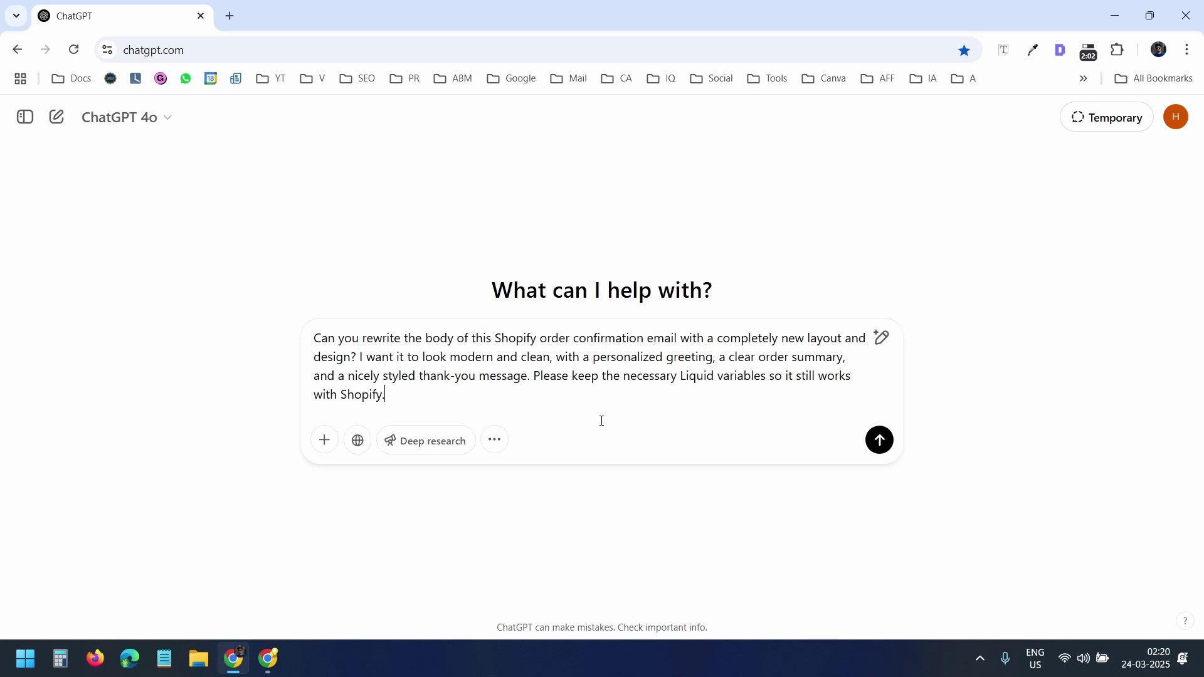
Step: End the prompt with a colon instead of a period and append the copied email body code on a new line
left_click_drag(681, 377, 725, 389)
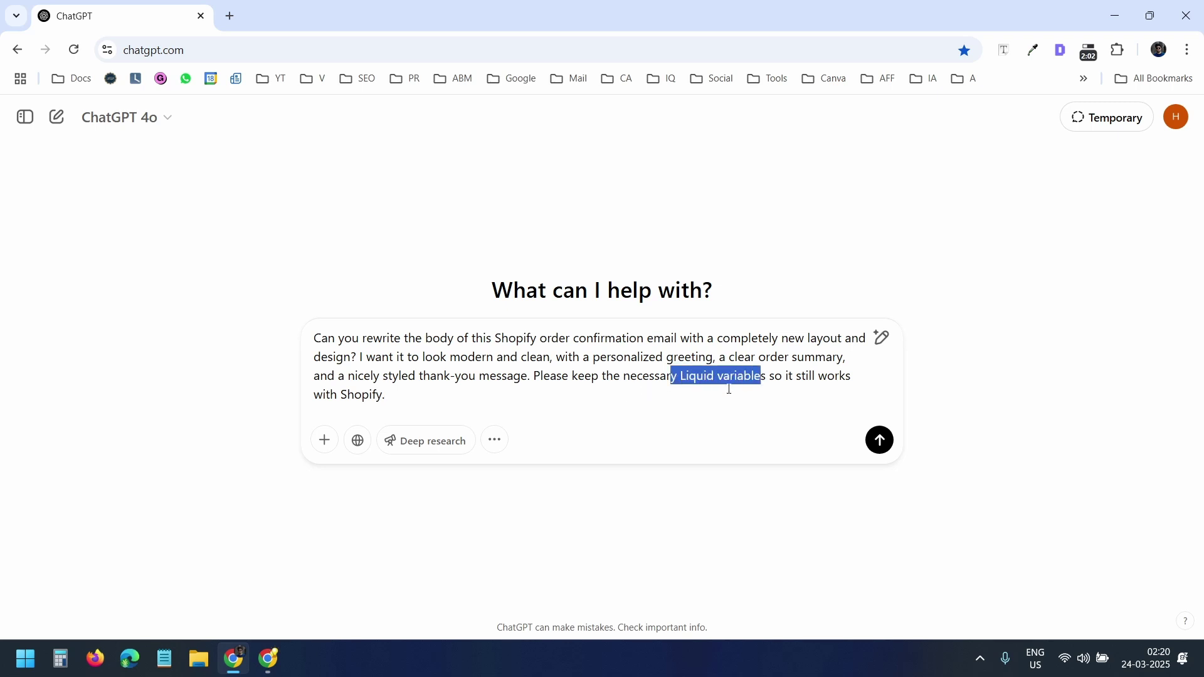
left_click(554, 398)
key("BackSpace")
type(":")
key("shift+Return")
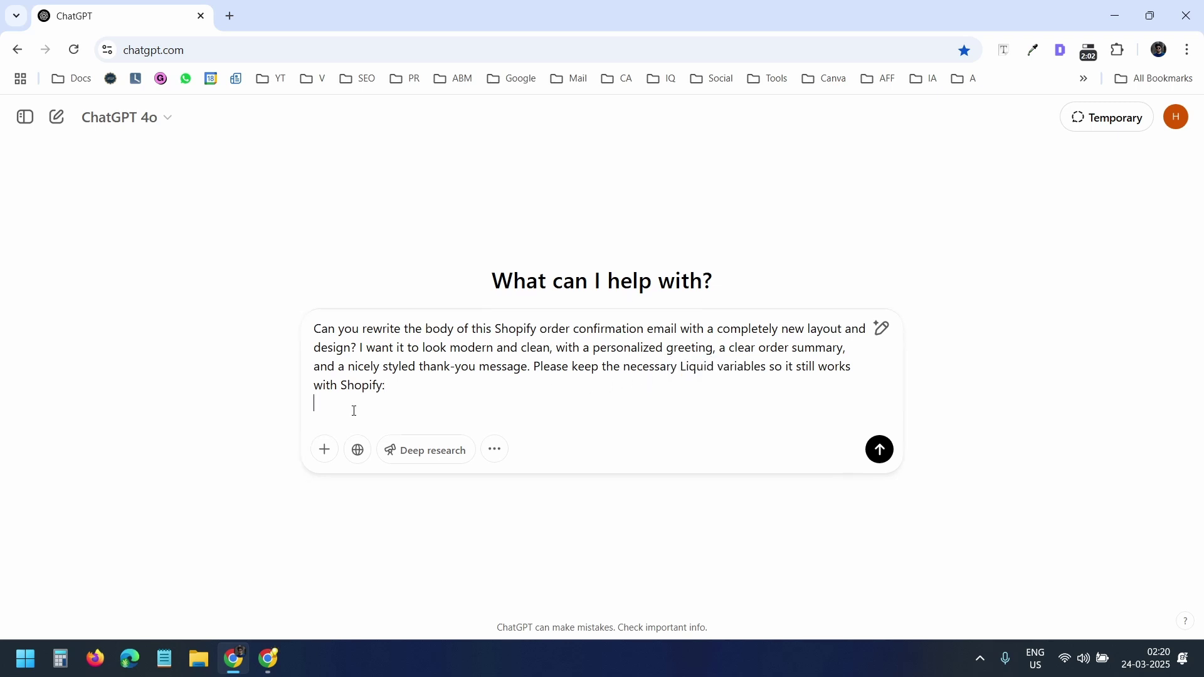
right_click(355, 411)
left_click(389, 198)
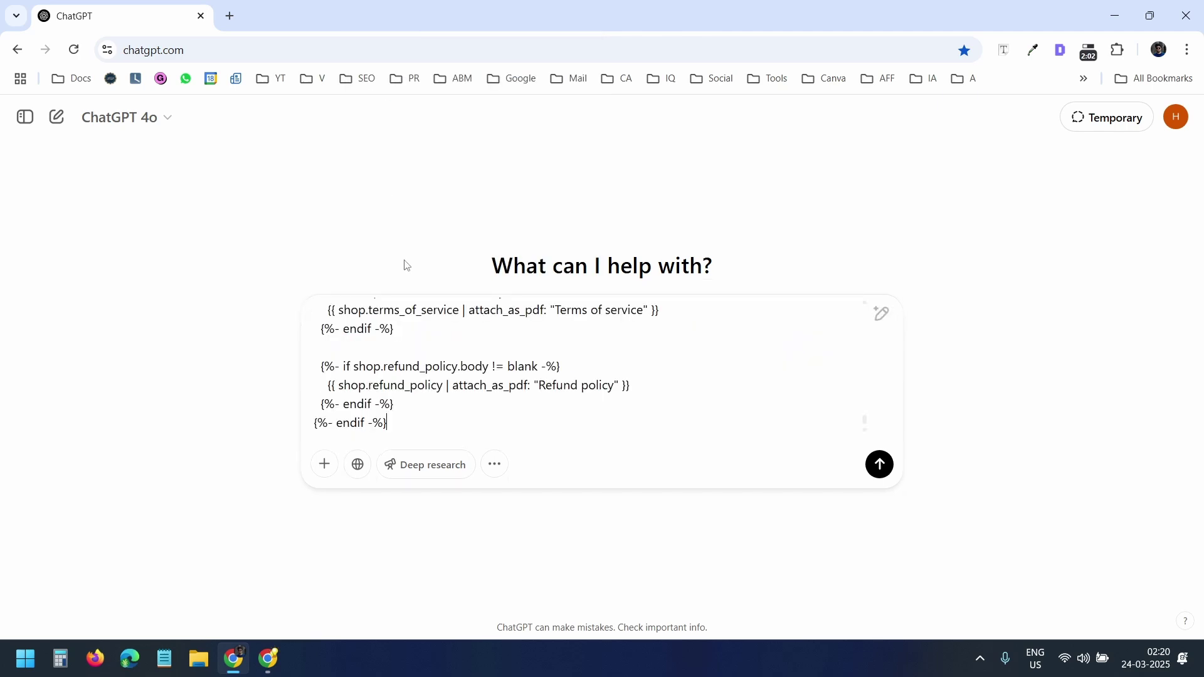
Step: Submit the redesign prompt with the email body code and copy the complete code of the generated Modern Order Email document
left_click(881, 466)
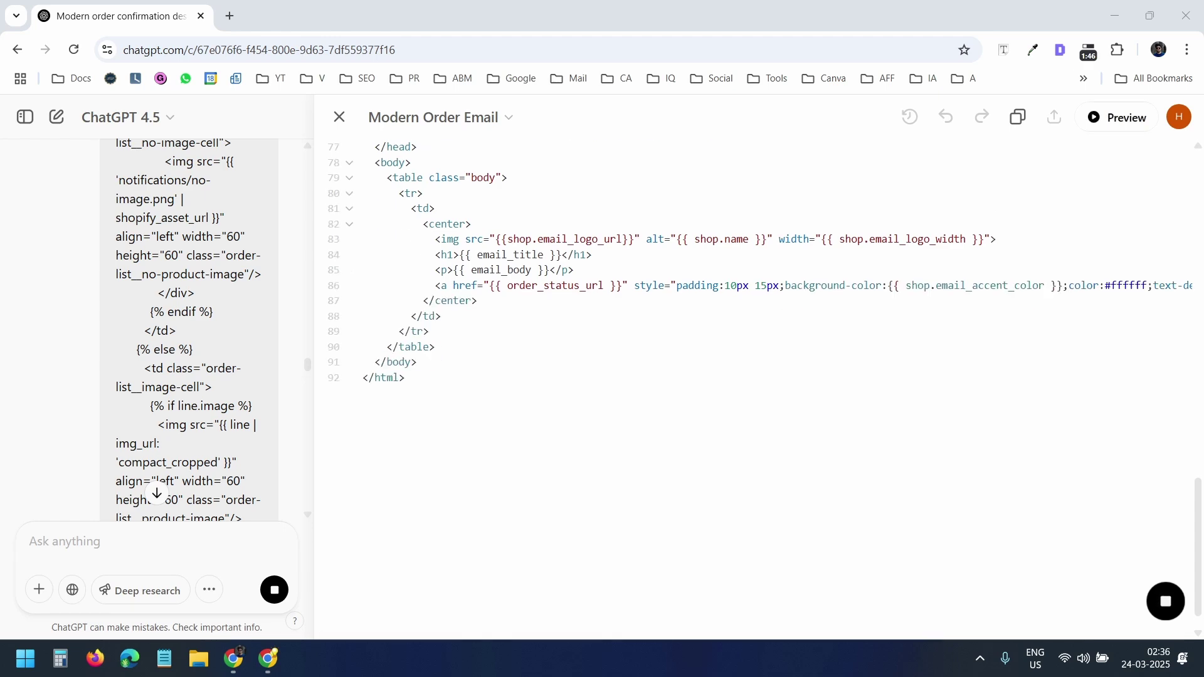
left_click(1017, 117)
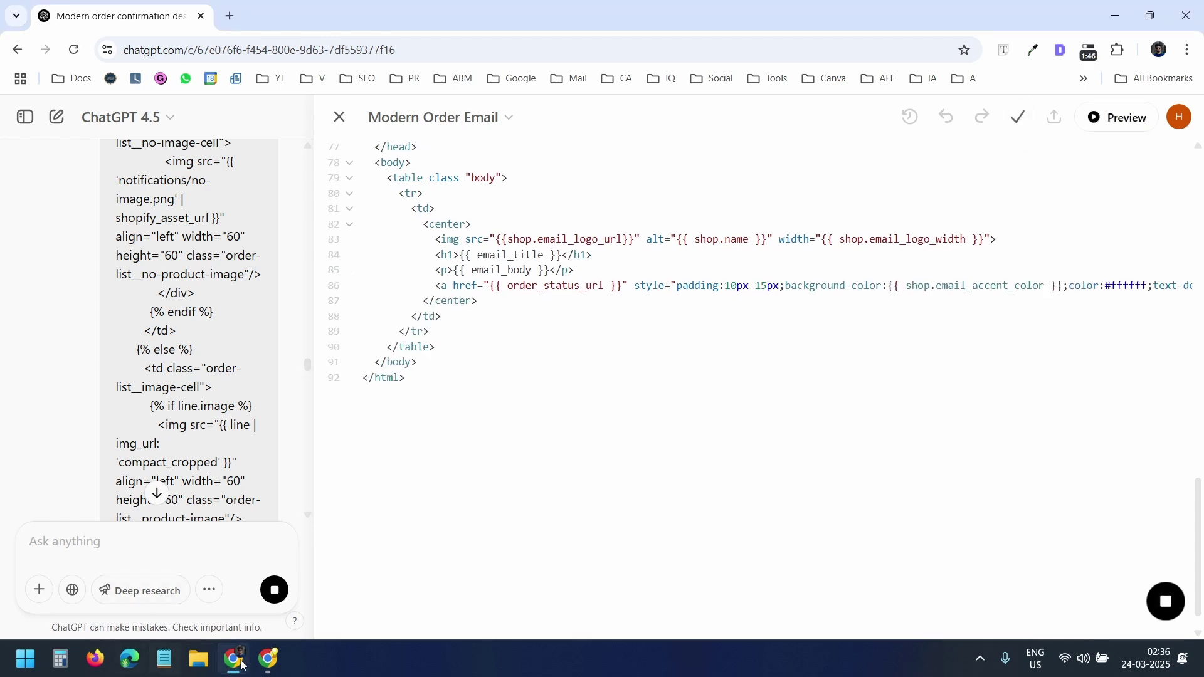
Step: Switch to Shopify and replace the entire HTML body of the order confirmation email with the copied redesign code
left_click(268, 660)
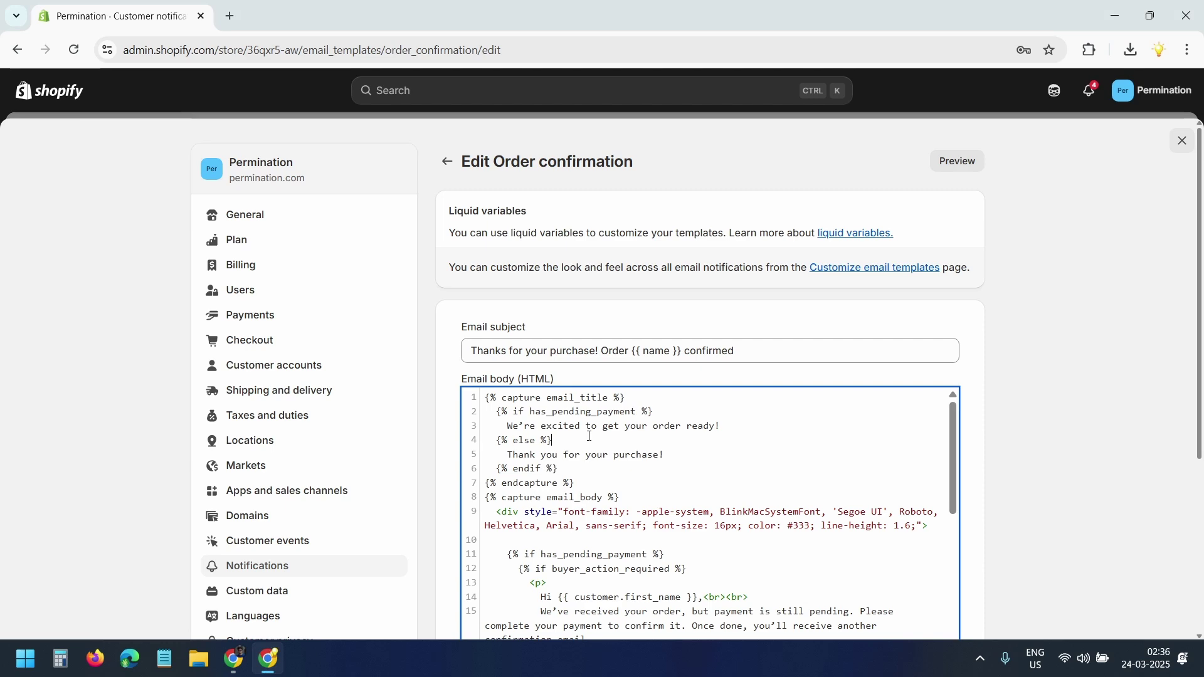
key("ctrl+a")
key("BackSpace")
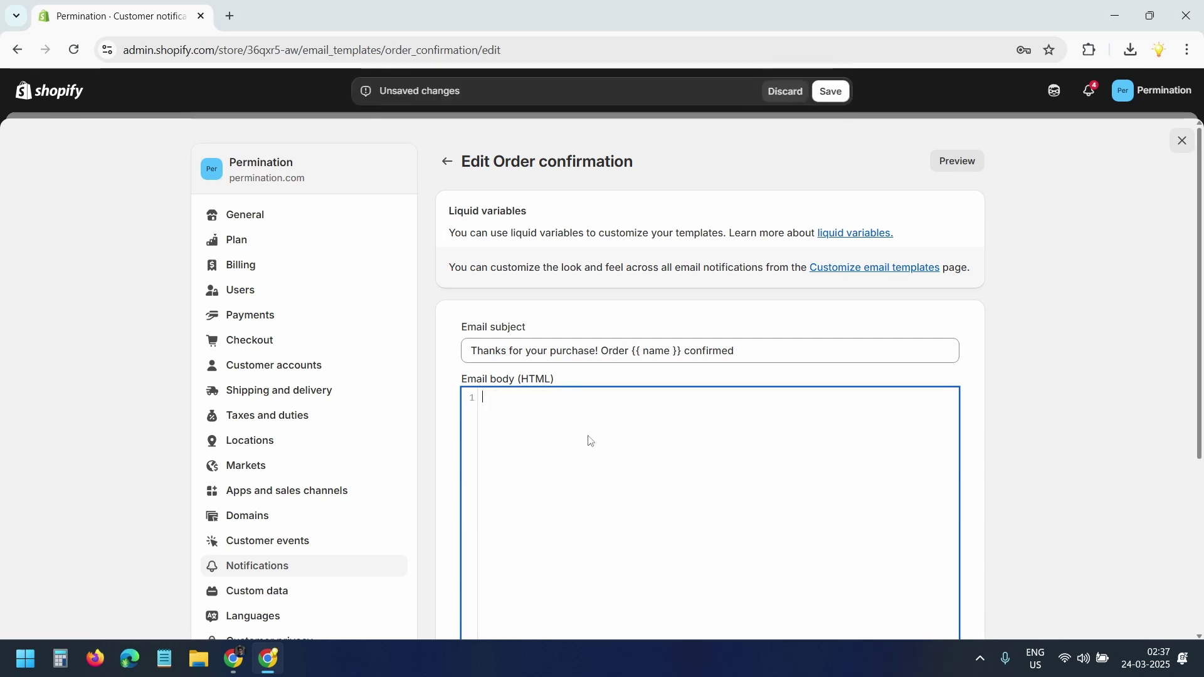
right_click(589, 438)
left_click(626, 222)
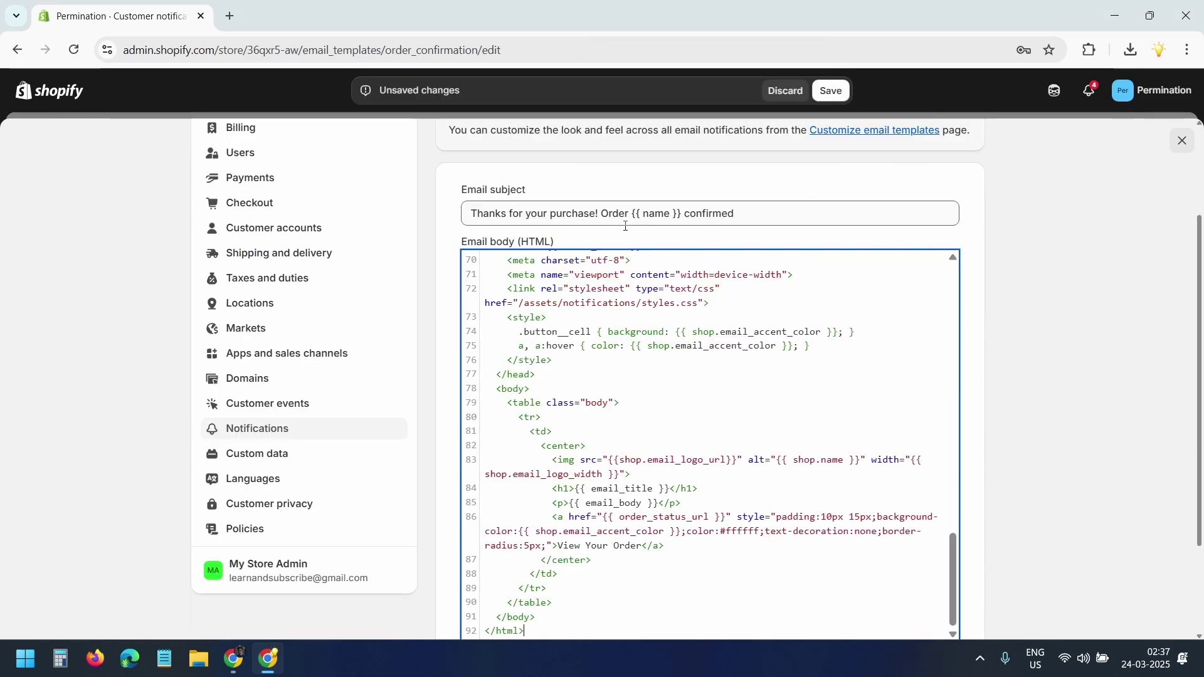
Step: Save the order confirmation template and preview the redesigned email
left_click(830, 91)
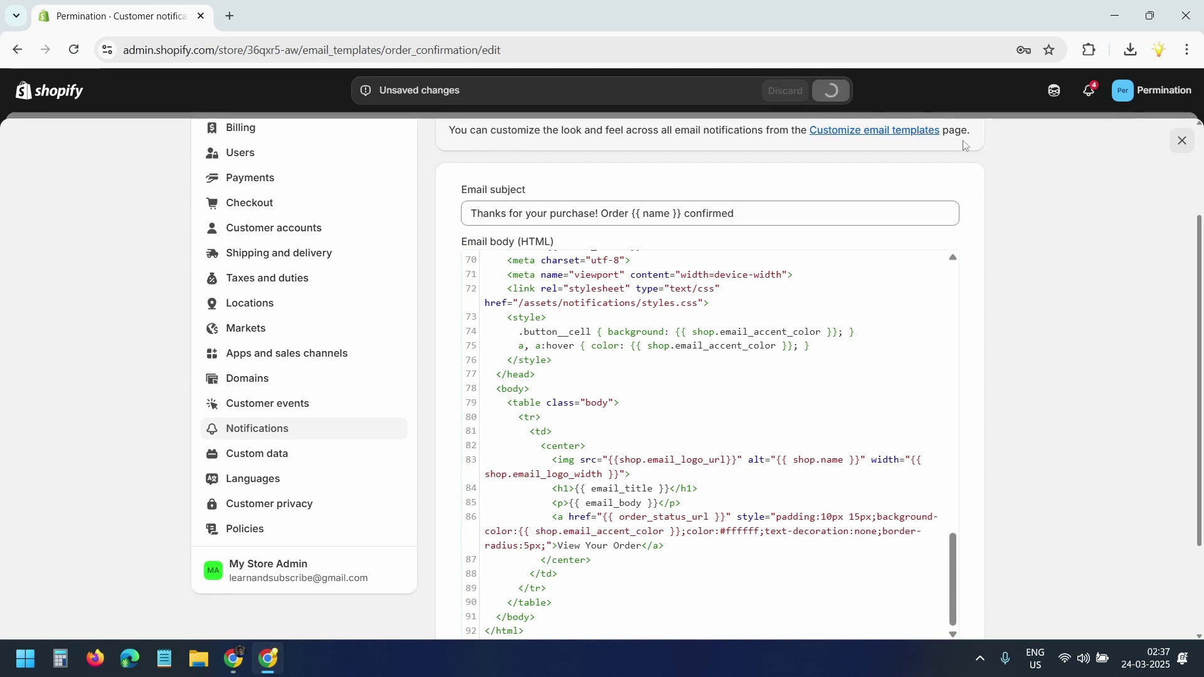
scroll(1016, 277, "up", 3)
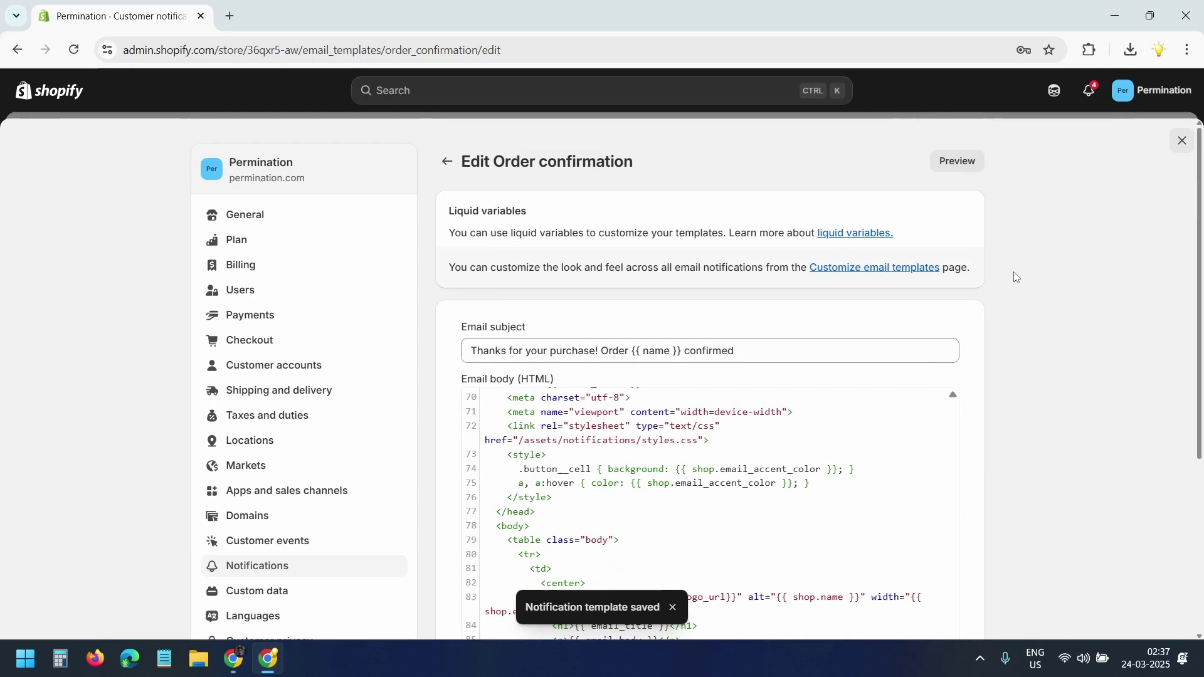
left_click(967, 168)
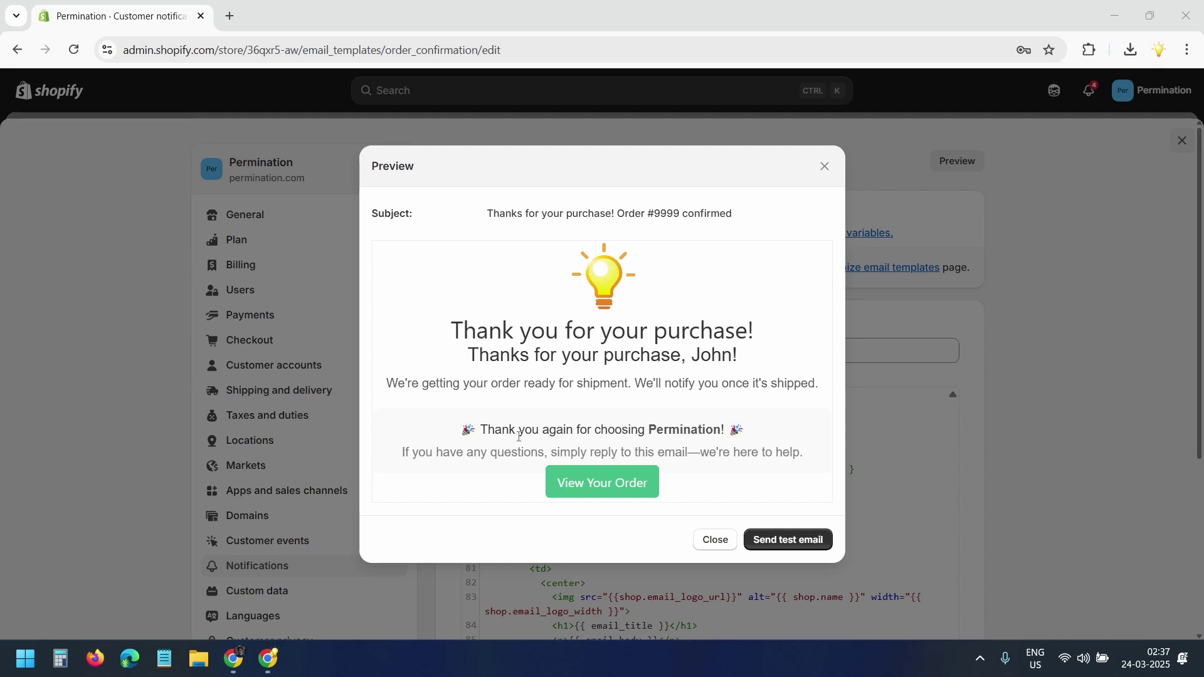
Step: Switch to ChatGPT, send the follow-up "i want to include the ordered items, rewrite the code", and copy the rewritten email code
mouse_move(233, 656)
left_click(158, 547)
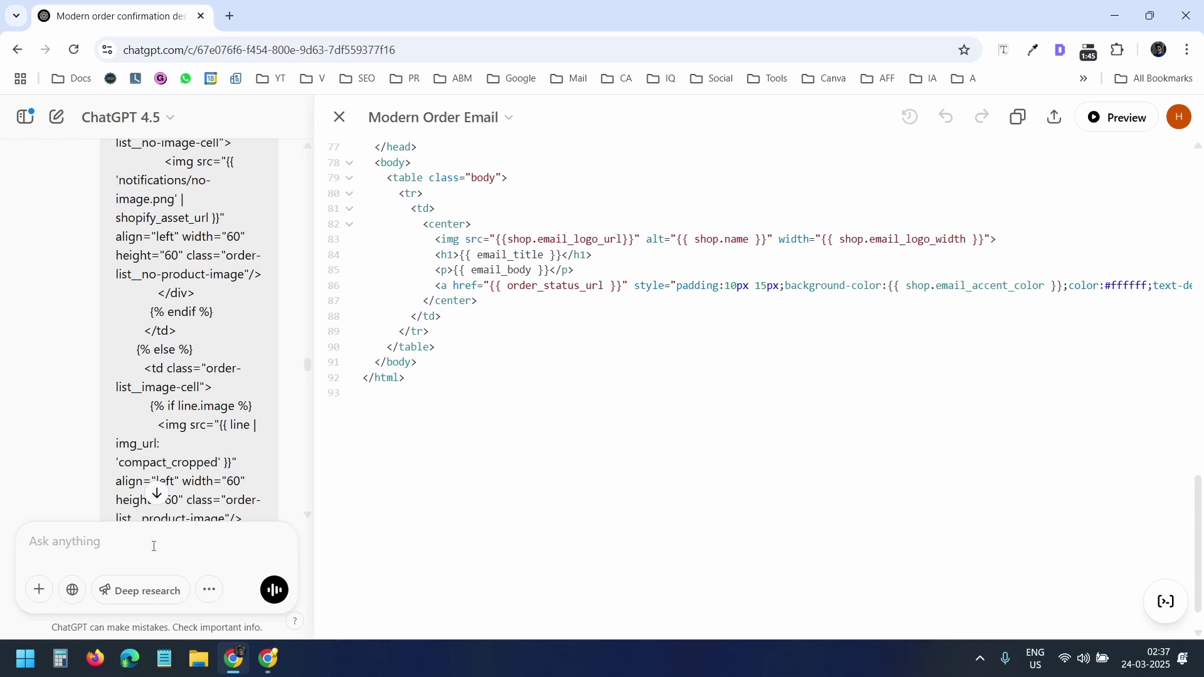
type("i")
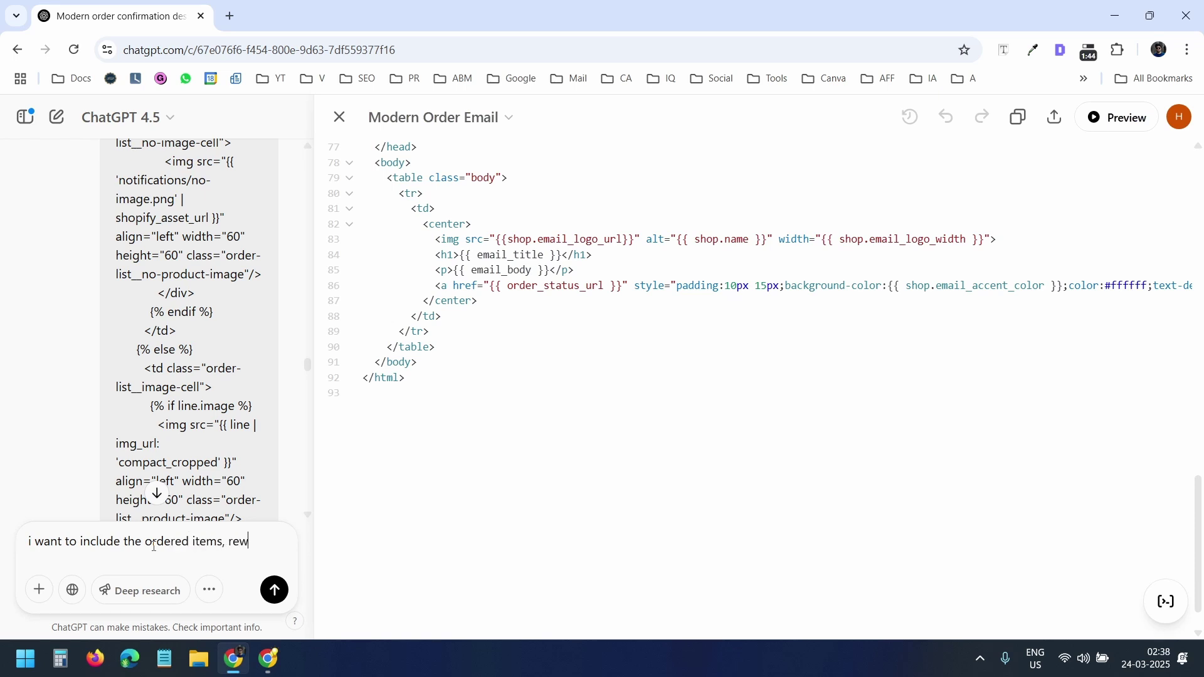
type("te the cod")
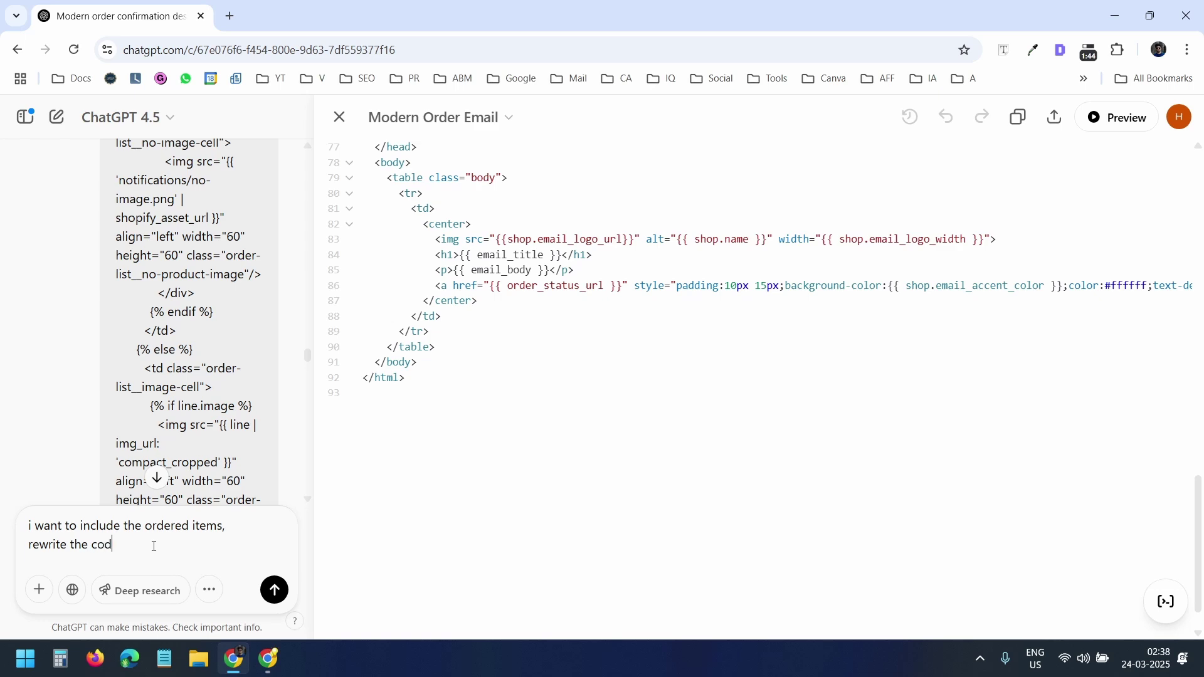
type("e")
key("Return")
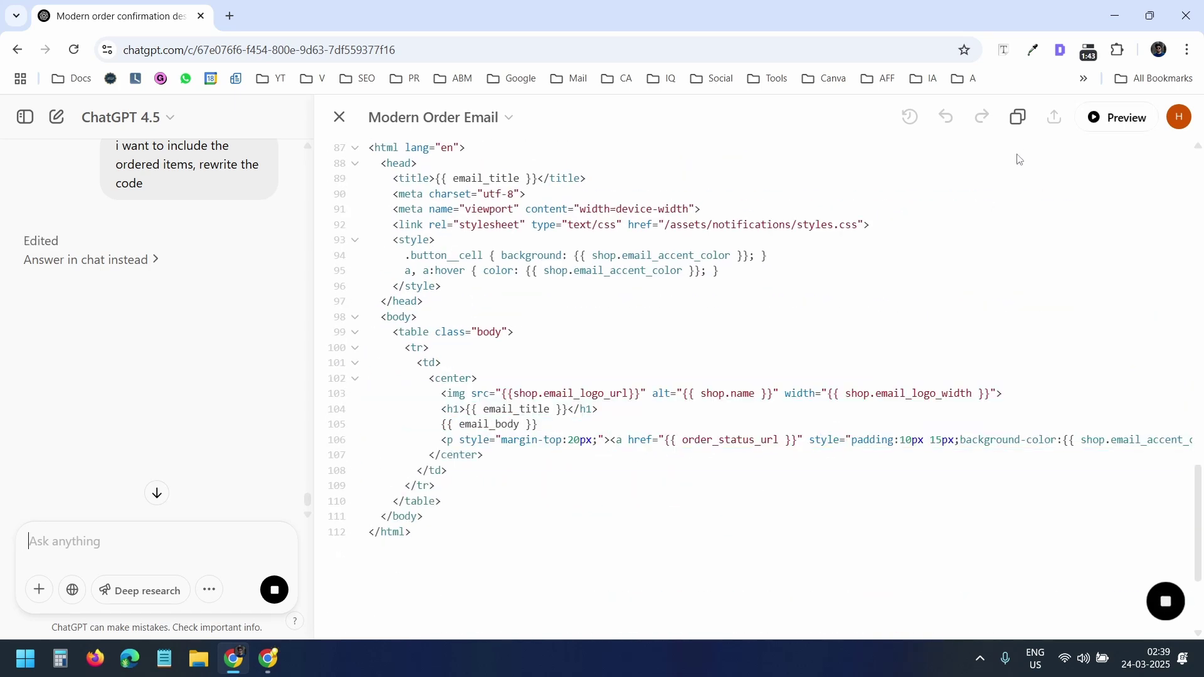
left_click(1024, 123)
Step: Return to Shopify, close the email preview, and replace the entire order confirmation HTML body with the rewritten code
left_click(279, 656)
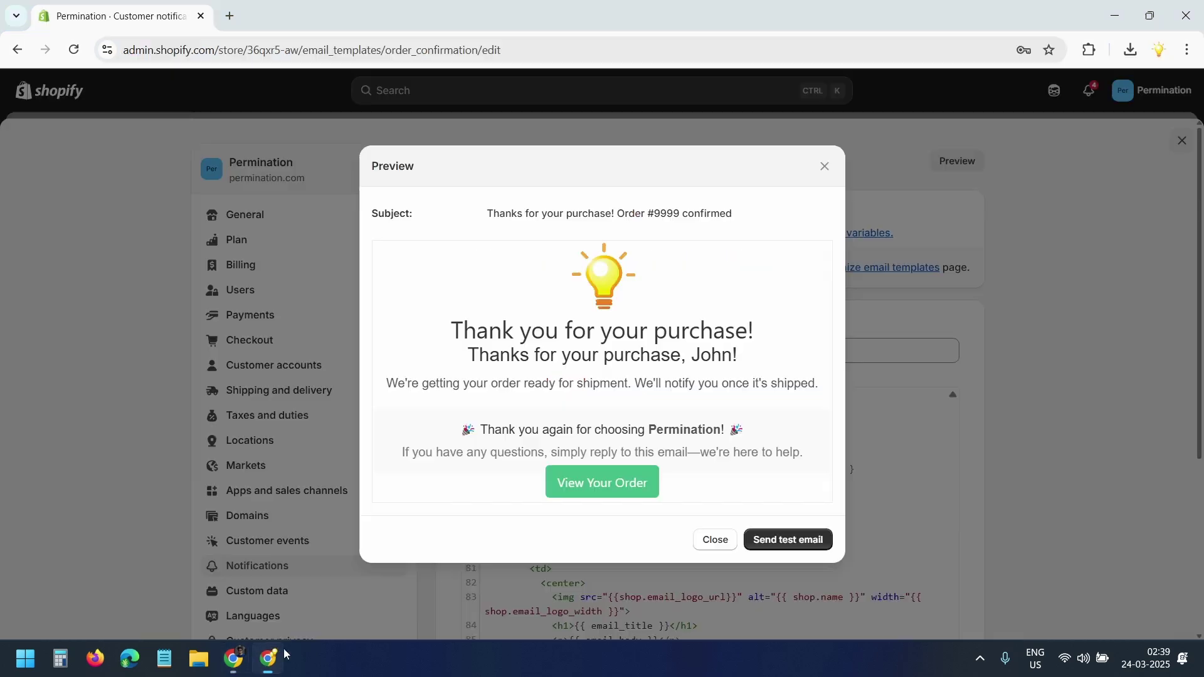
left_click(826, 168)
left_click(705, 502)
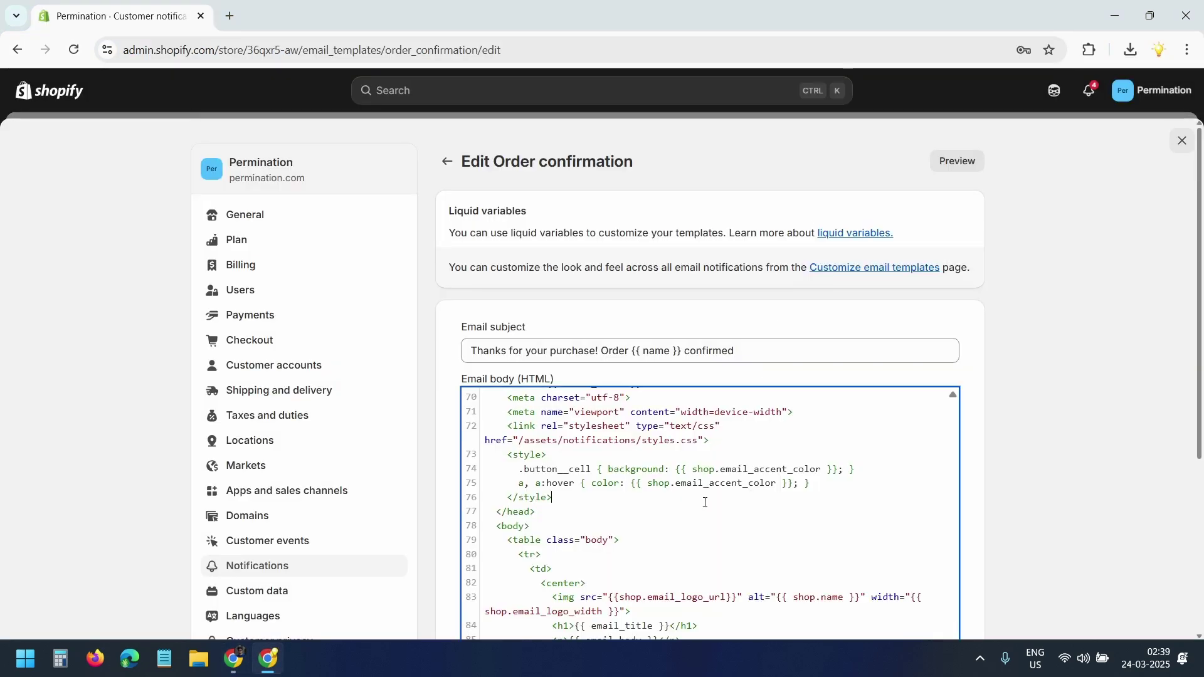
key("ctrl+a")
key("BackSpace")
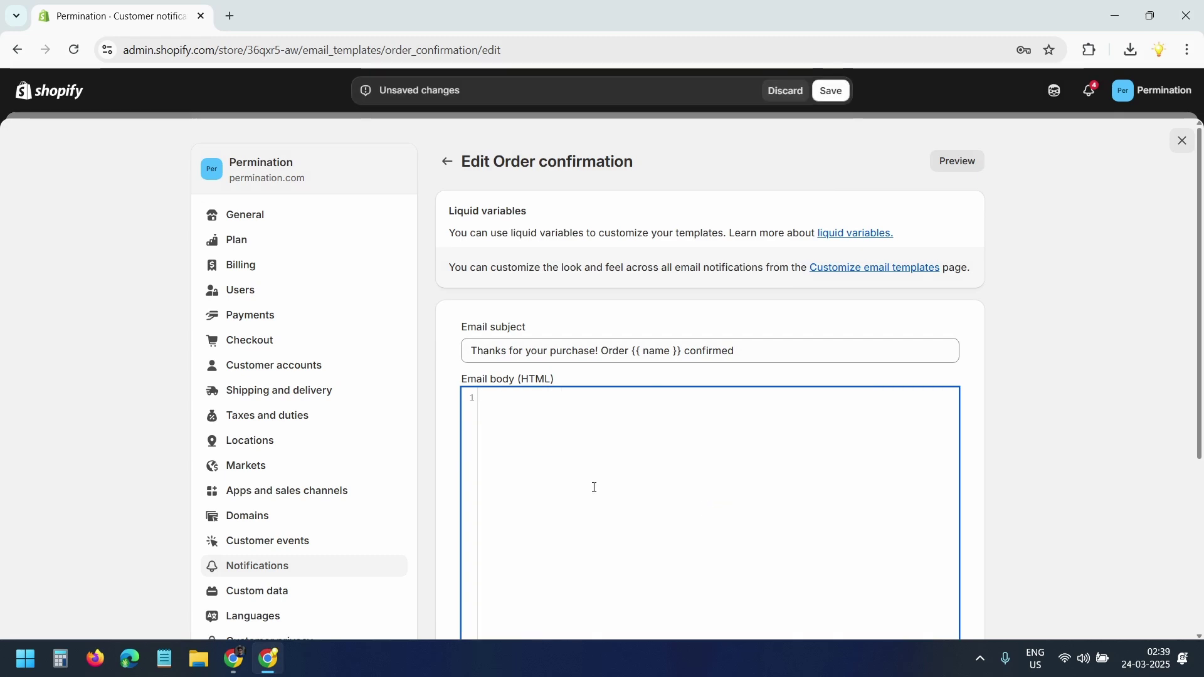
right_click(595, 487)
left_click(639, 277)
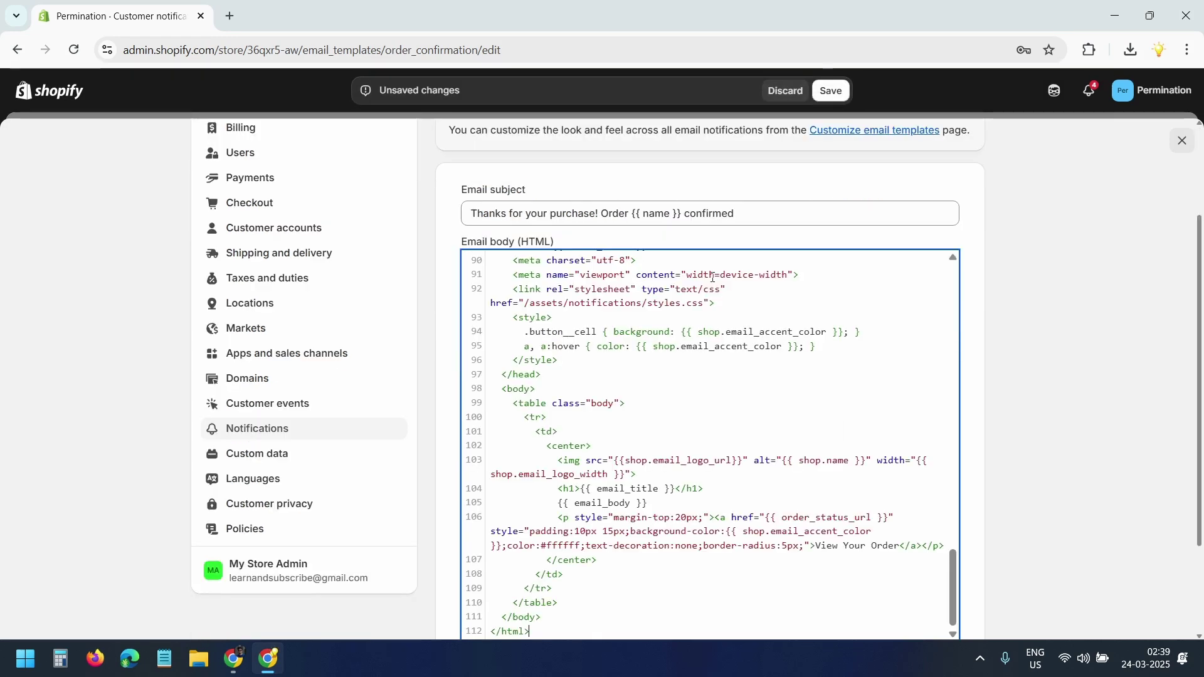
Step: Save the rewritten order confirmation template and preview the email, checking its order summary and closing section
left_click(832, 92)
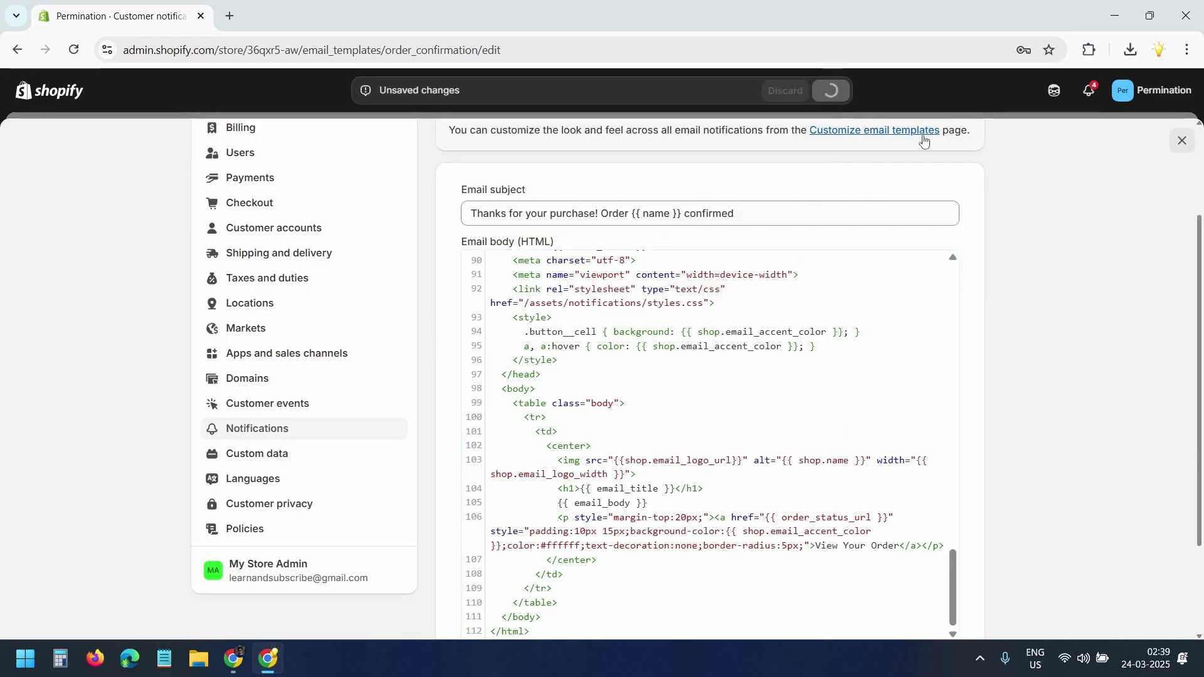
scroll(1090, 367, "up", 3)
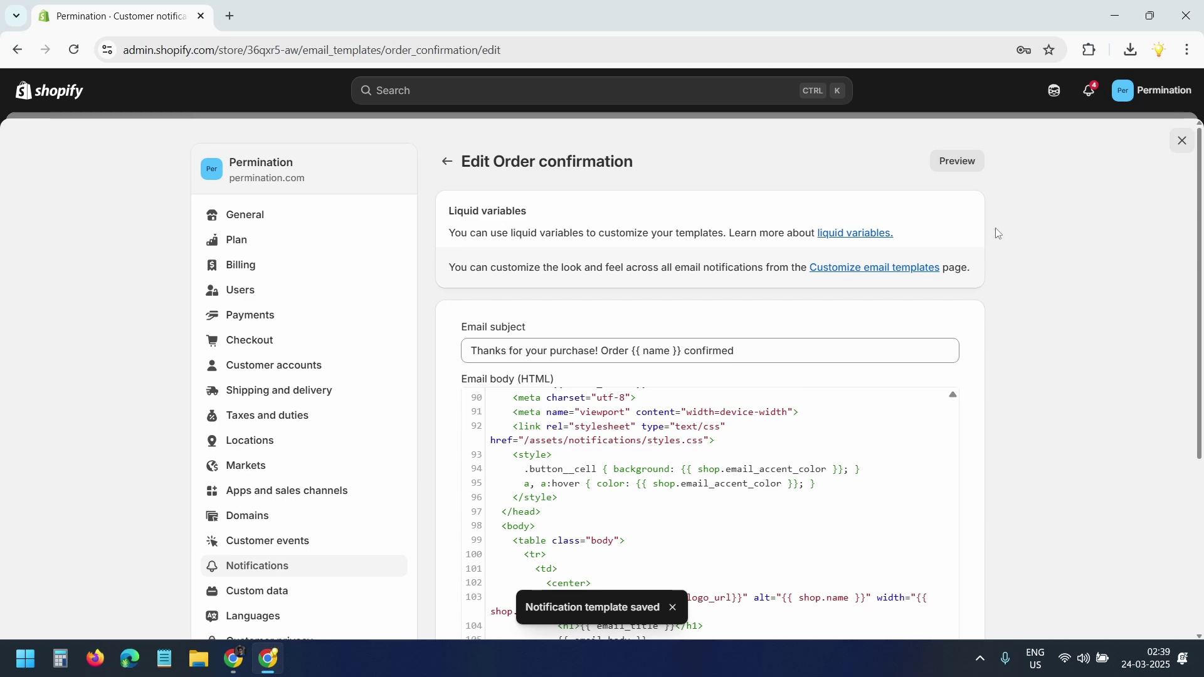
left_click(969, 165)
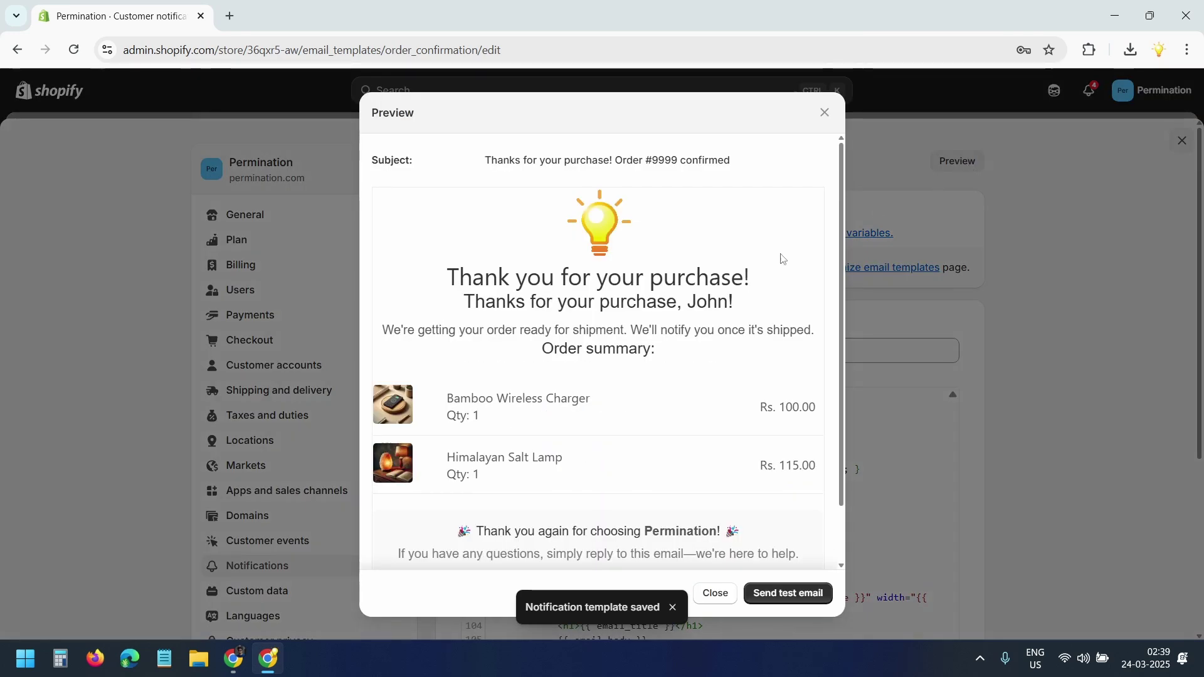
scroll(724, 338, "down", 2)
scroll(725, 342, "up", 1)
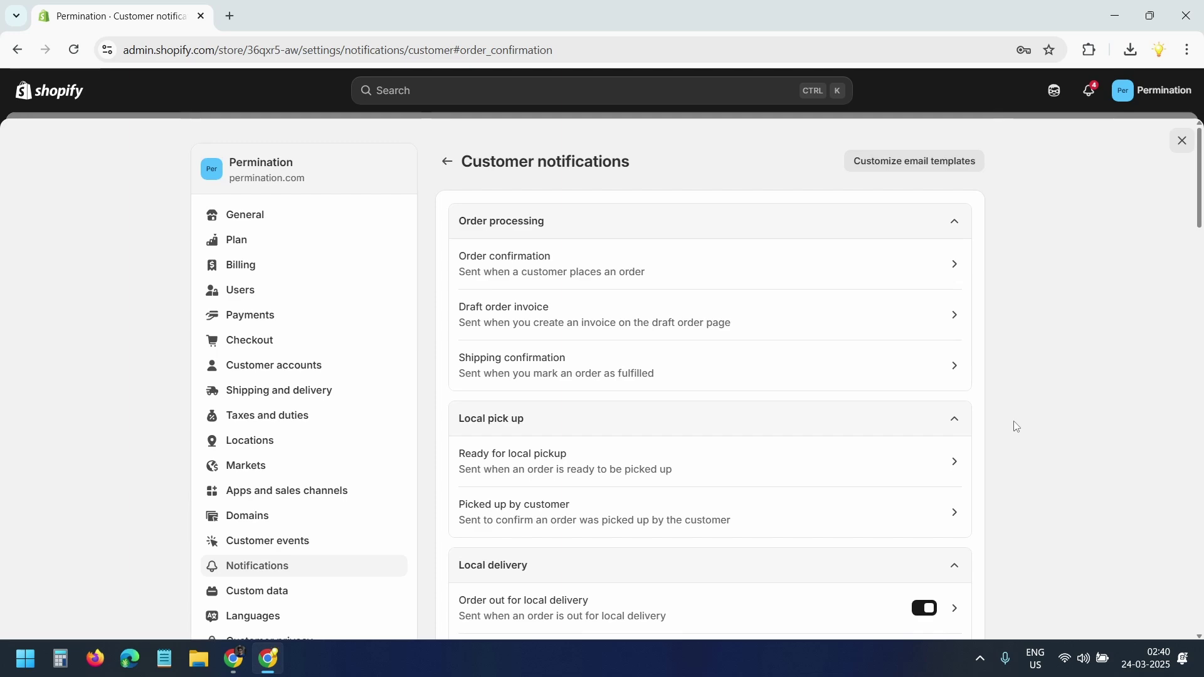
Step: Browse the customer notifications list from order processing through returns to examine the other email templates that can be customized
scroll(983, 422, "down", 1)
scroll(983, 426, "down", 3)
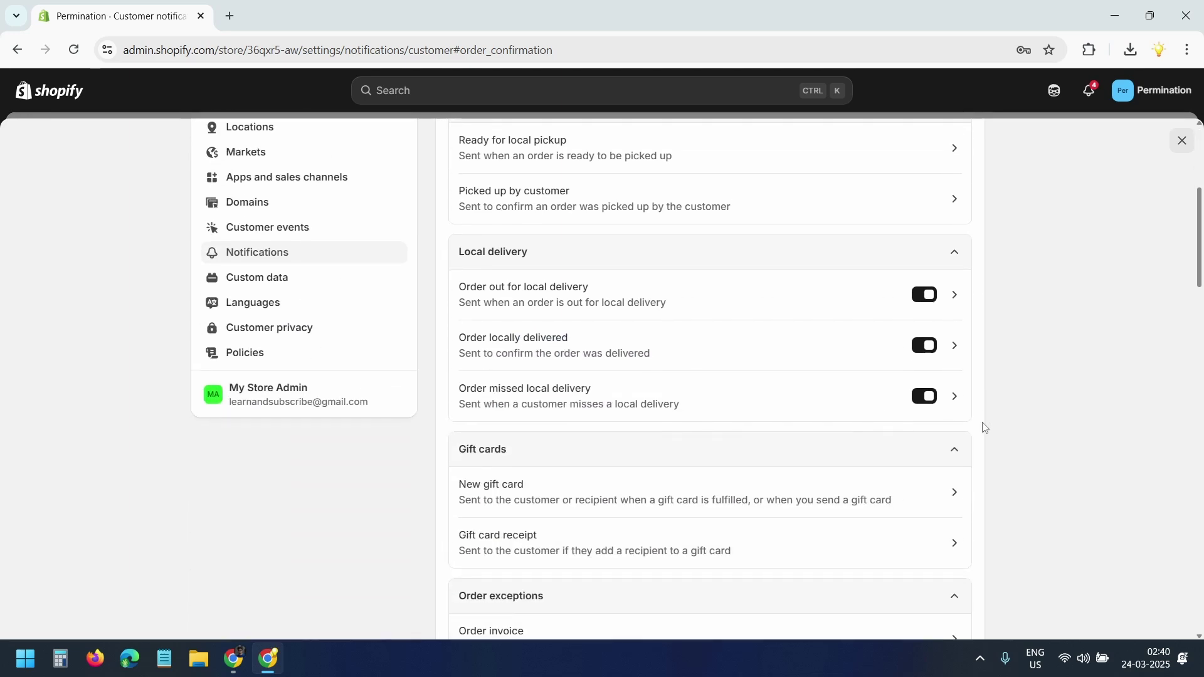
scroll(801, 457, "down", 6)
scroll(822, 454, "down", 2)
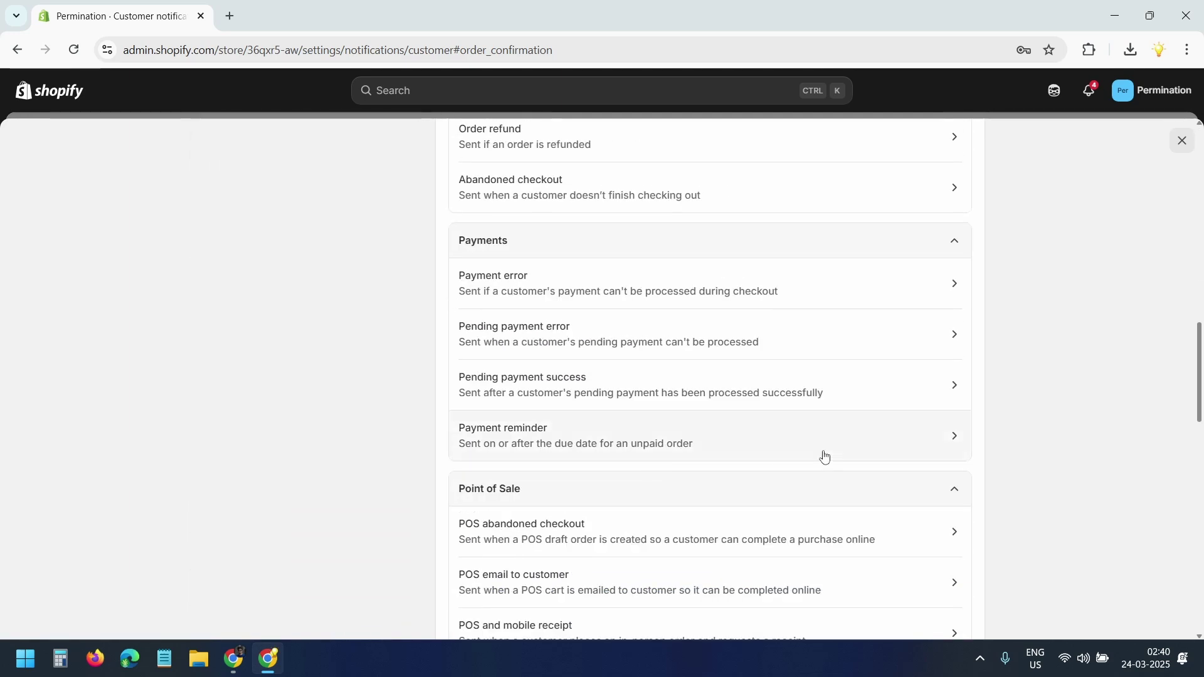
scroll(1115, 438, "down", 3)
scroll(1120, 440, "down", 5)
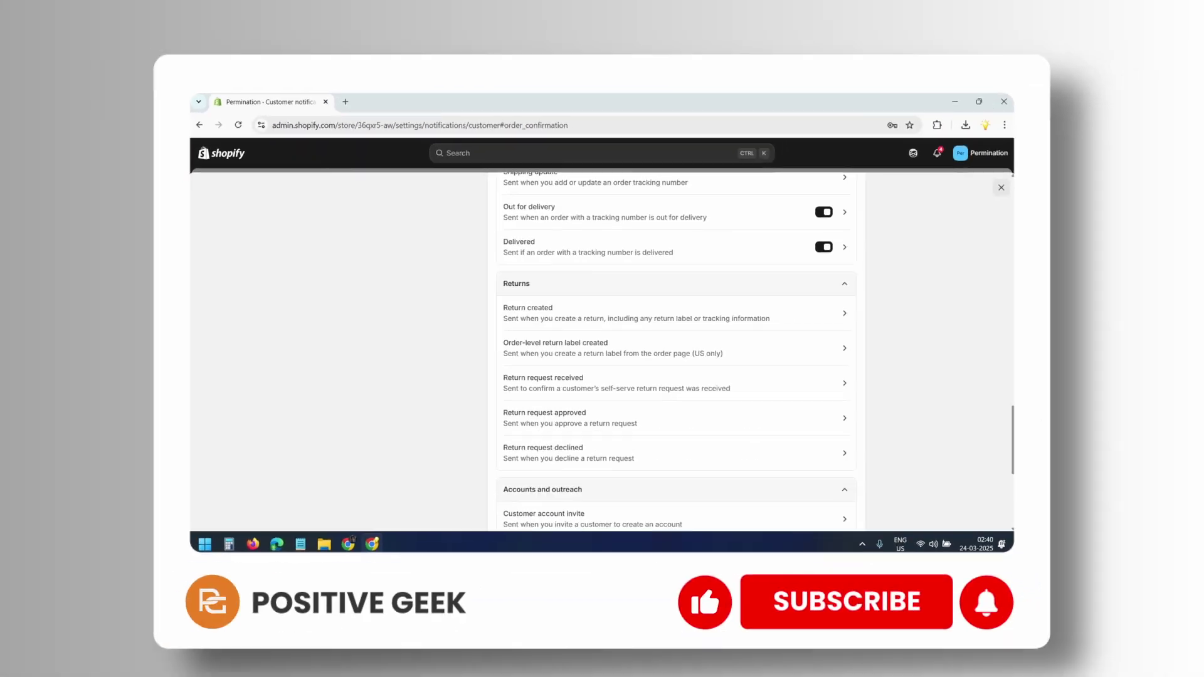